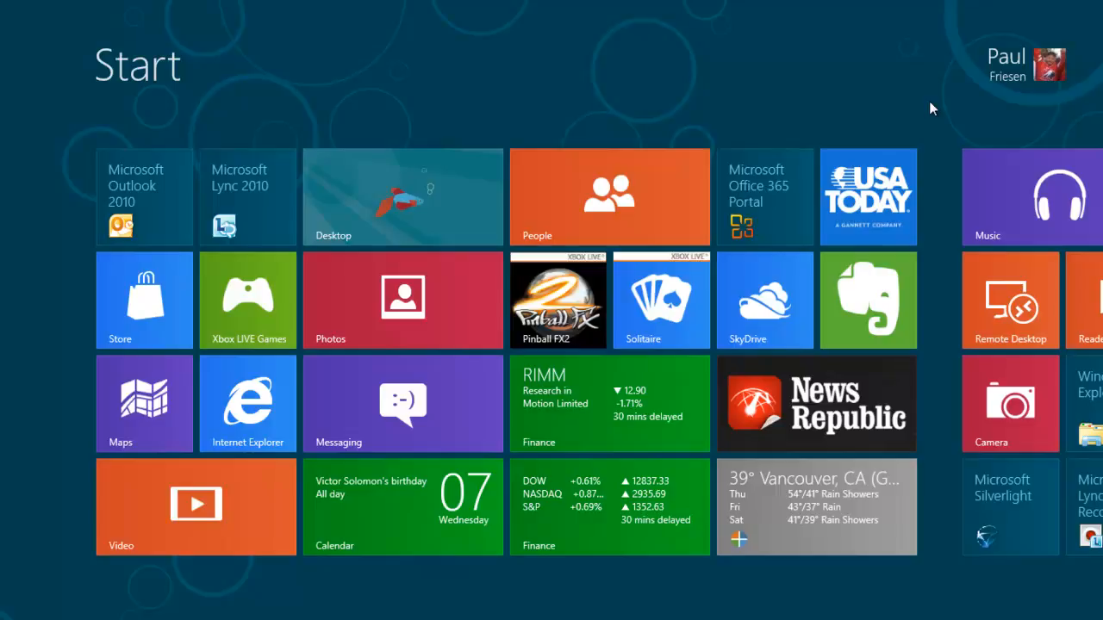
Look across the tile groups on the Start screen and return to the first group.
{"action": "scroll", "coordinate": [249, 612], "scroll_direction": "down", "scroll_amount": 5}
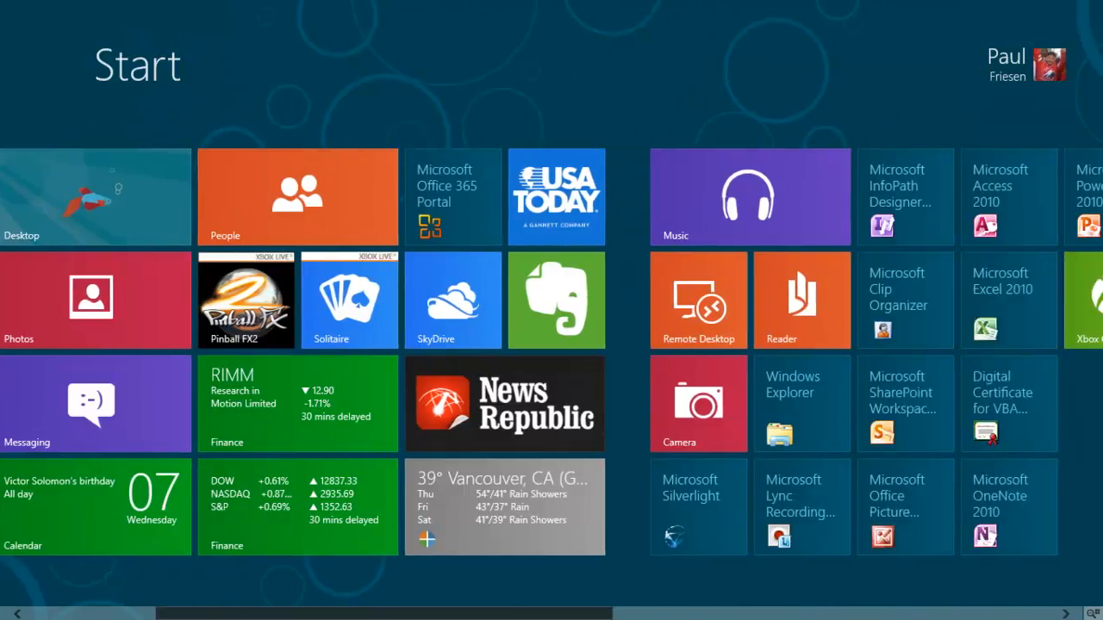
{"action": "scroll", "coordinate": [358, 615], "scroll_direction": "down", "scroll_amount": 3}
{"action": "scroll", "coordinate": [357, 615], "scroll_direction": "up", "scroll_amount": 3}
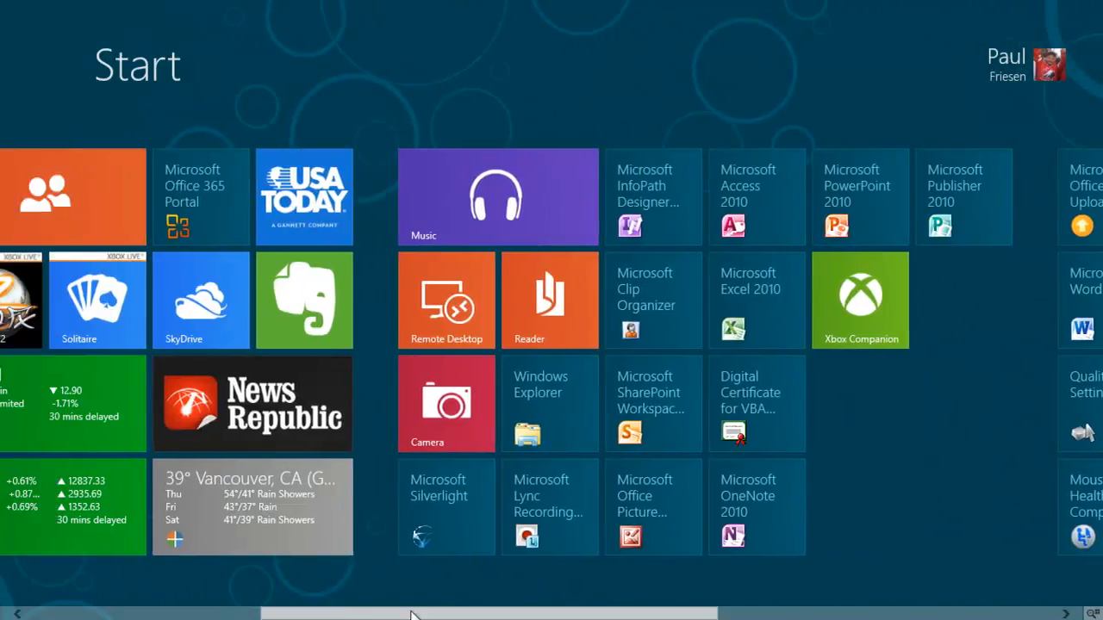
{"action": "scroll", "coordinate": [325, 617], "scroll_direction": "up", "scroll_amount": 5}
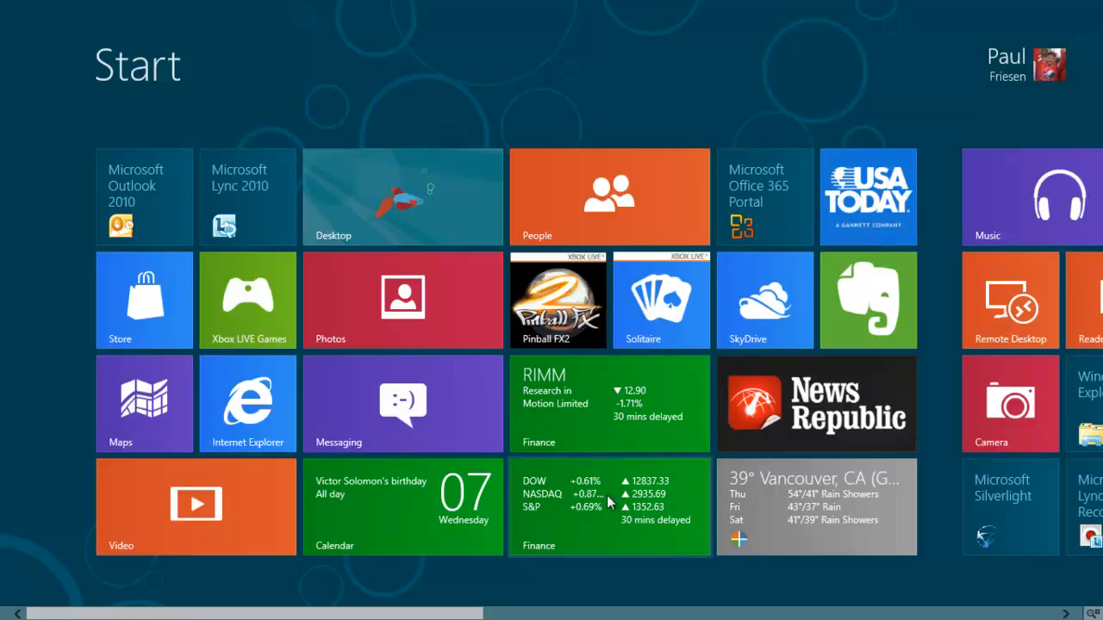
Show the options for the RIMM Finance tile and dismiss them without applying any.
{"action": "right_click", "coordinate": [565, 406]}
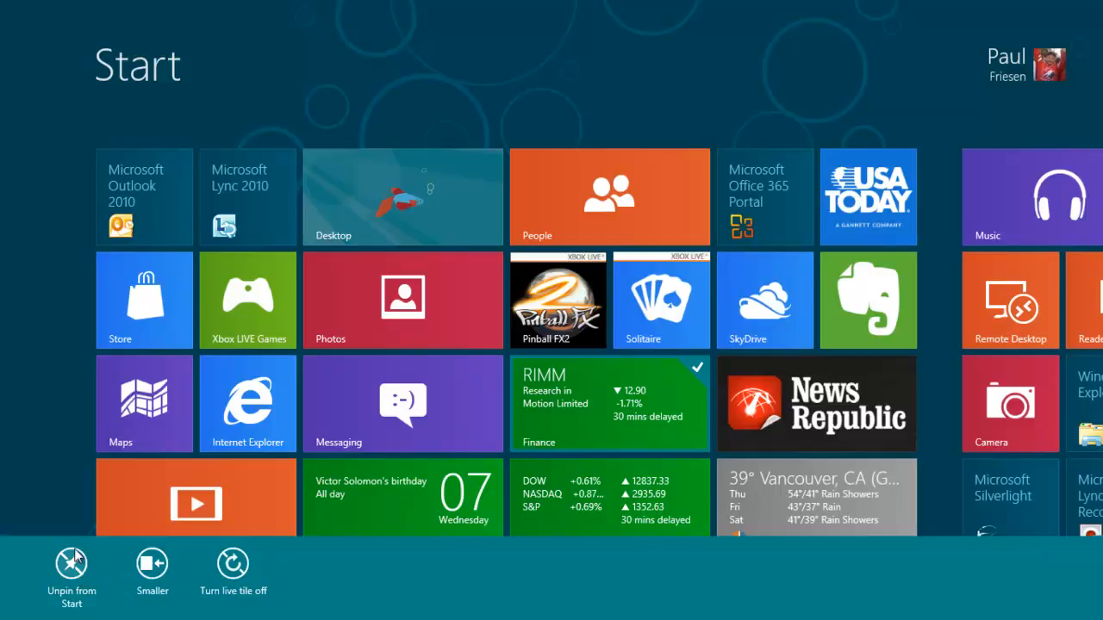
{"action": "left_click", "coordinate": [363, 567]}
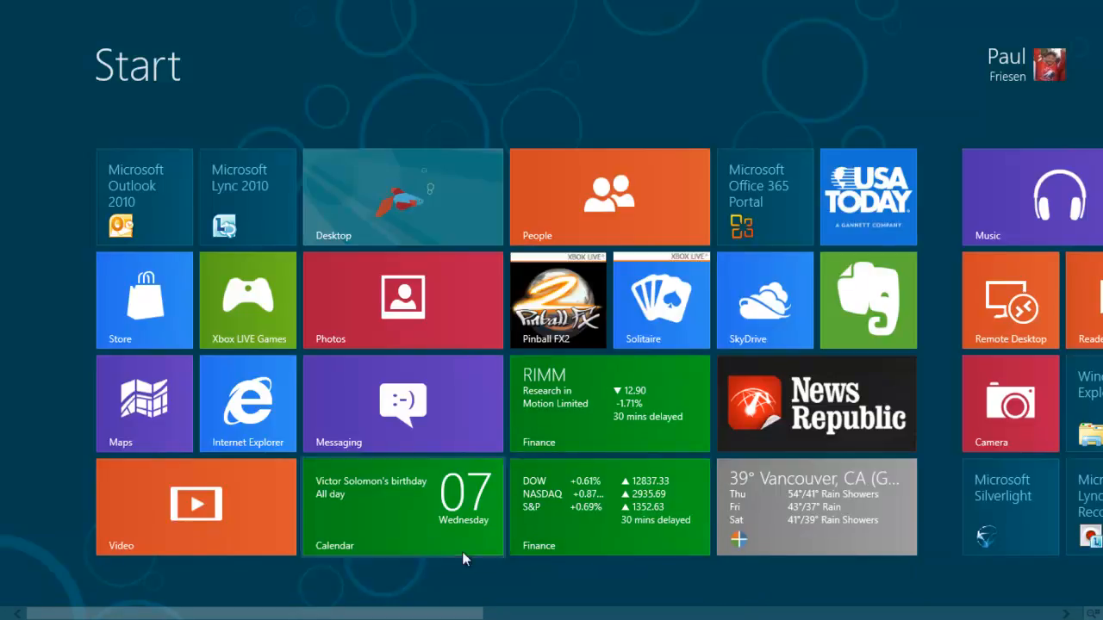
Return to the beginning of the Start screen and reveal the thumbnails of all running apps.
{"action": "mouse_move", "coordinate": [417, 613]}
{"action": "left_mouse_down"}
{"action": "mouse_move", "coordinate": [830, 618]}
{"action": "mouse_move", "coordinate": [422, 616]}
{"action": "left_mouse_up"}
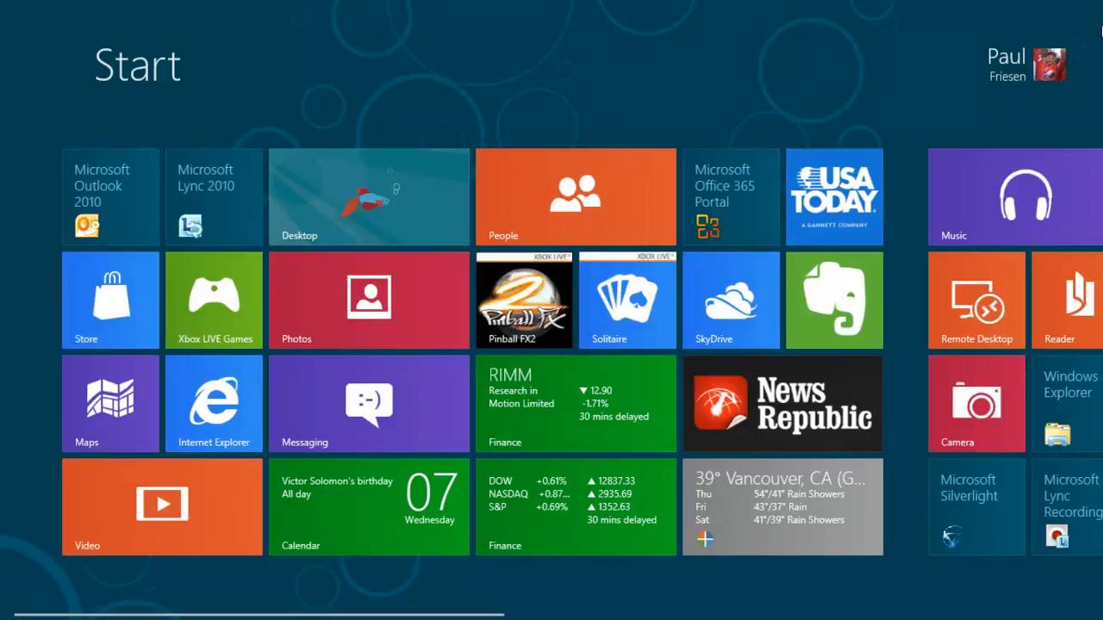
{"action": "scroll", "coordinate": [1030, 19], "scroll_direction": "down", "scroll_amount": 1}
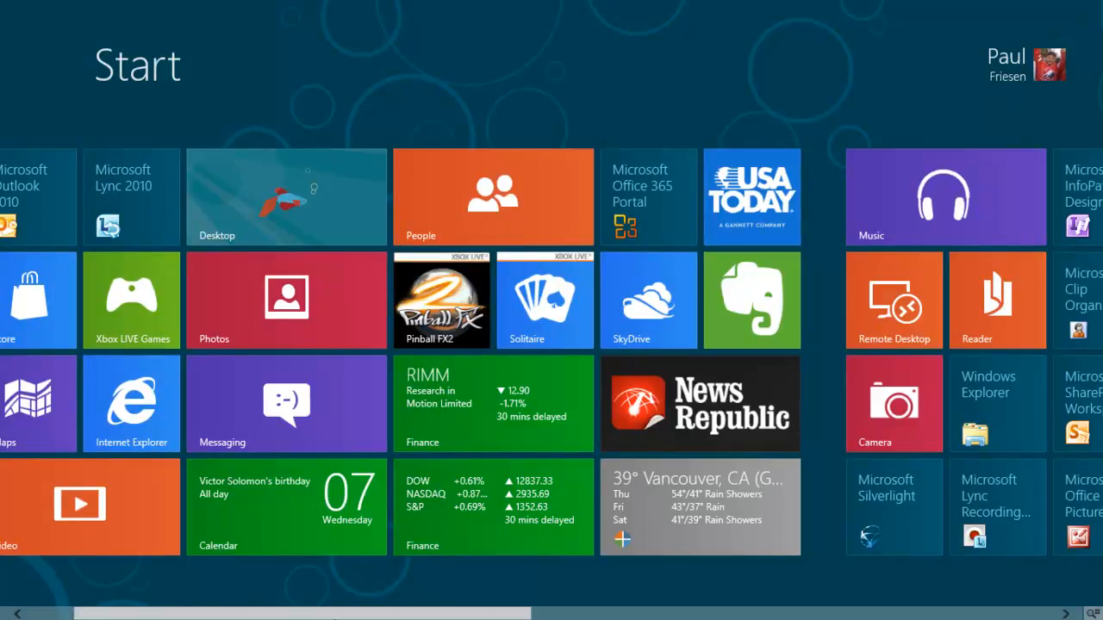
{"action": "scroll", "coordinate": [346, 616], "scroll_direction": "up", "scroll_amount": 2}
{"action": "mouse_move", "coordinate": [3, 617]}
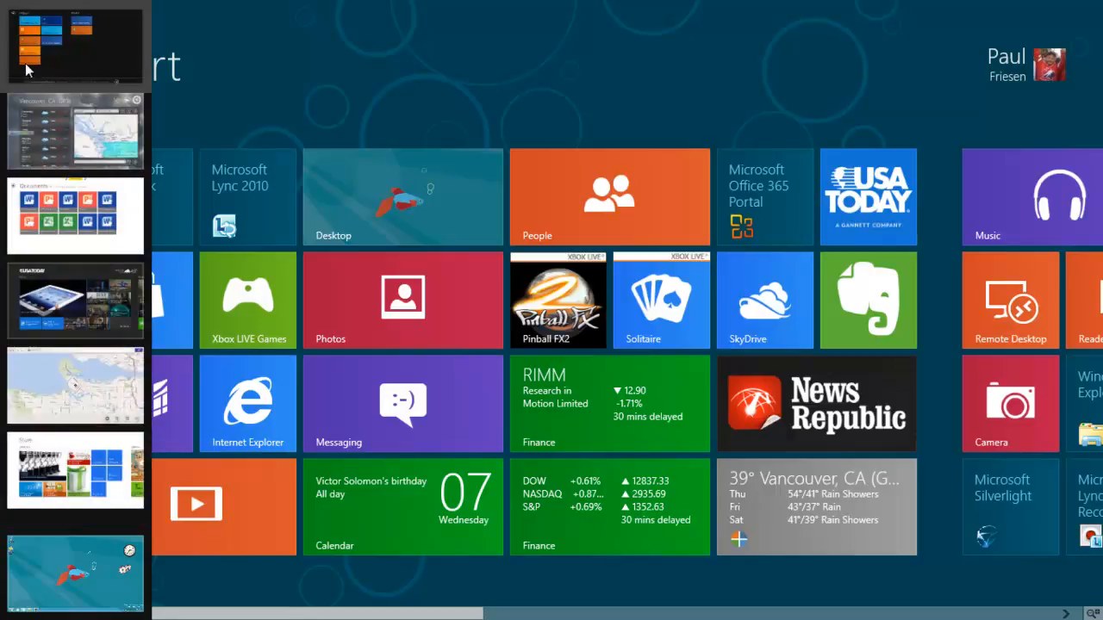
Open the Search charm from the Start screen and search the installed apps for "outloo".
{"action": "mouse_move", "coordinate": [1102, 0]}
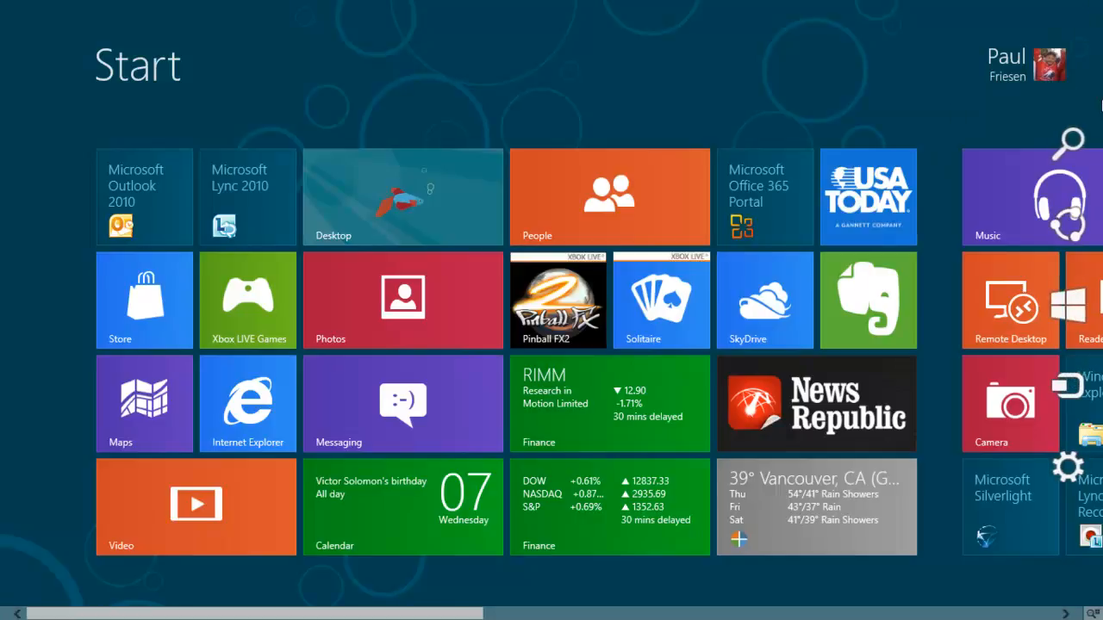
{"action": "mouse_move", "coordinate": [1093, 131]}
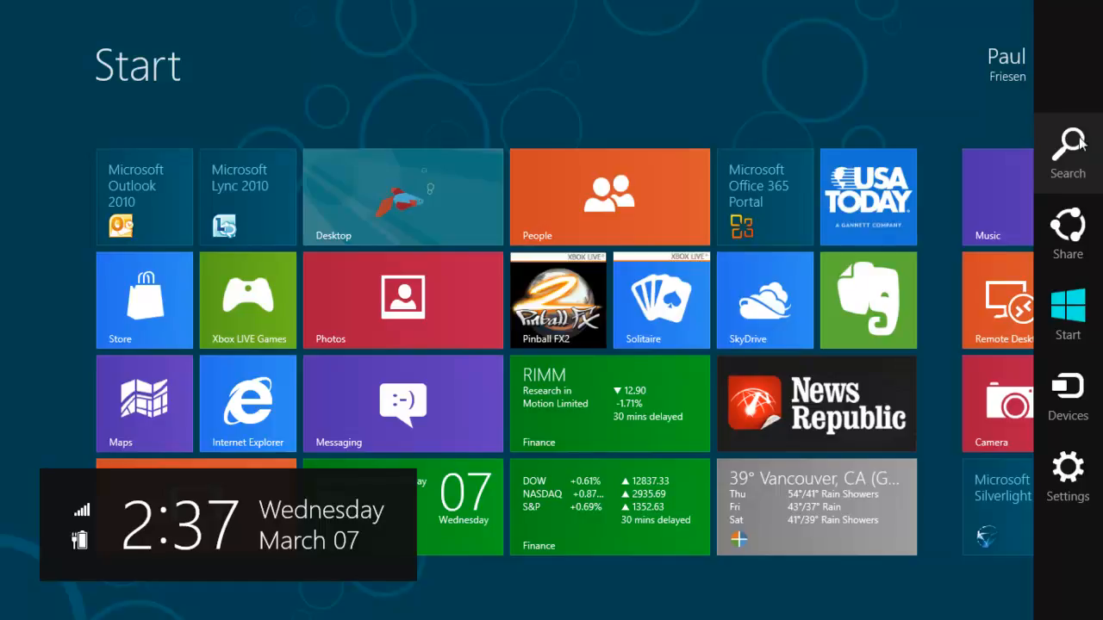
{"action": "left_click", "coordinate": [1080, 144]}
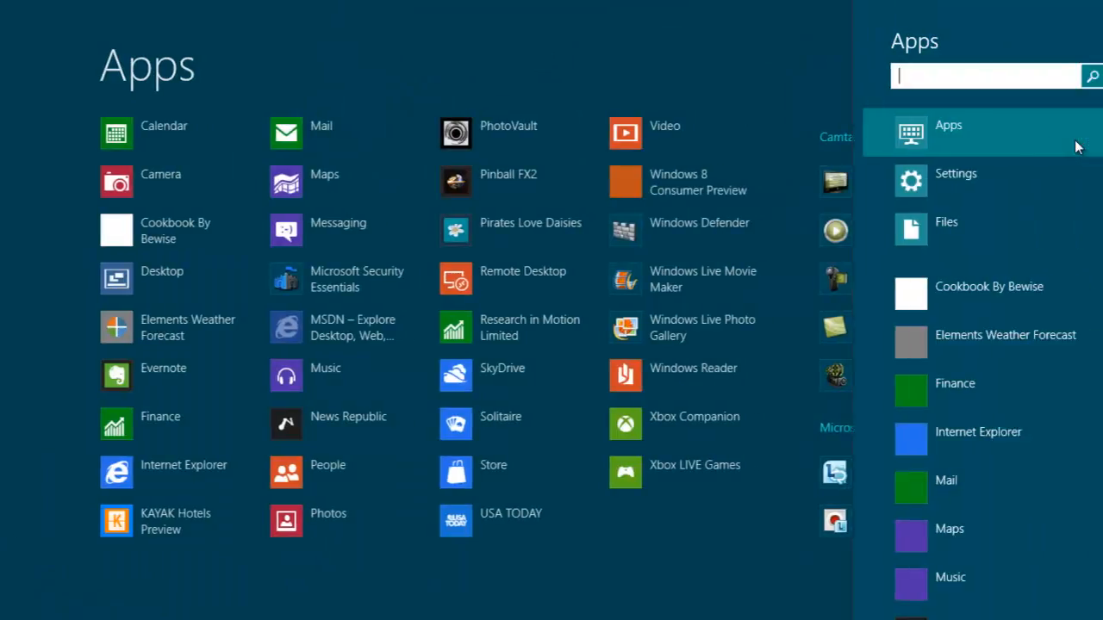
{"action": "type", "text": "outloo"}
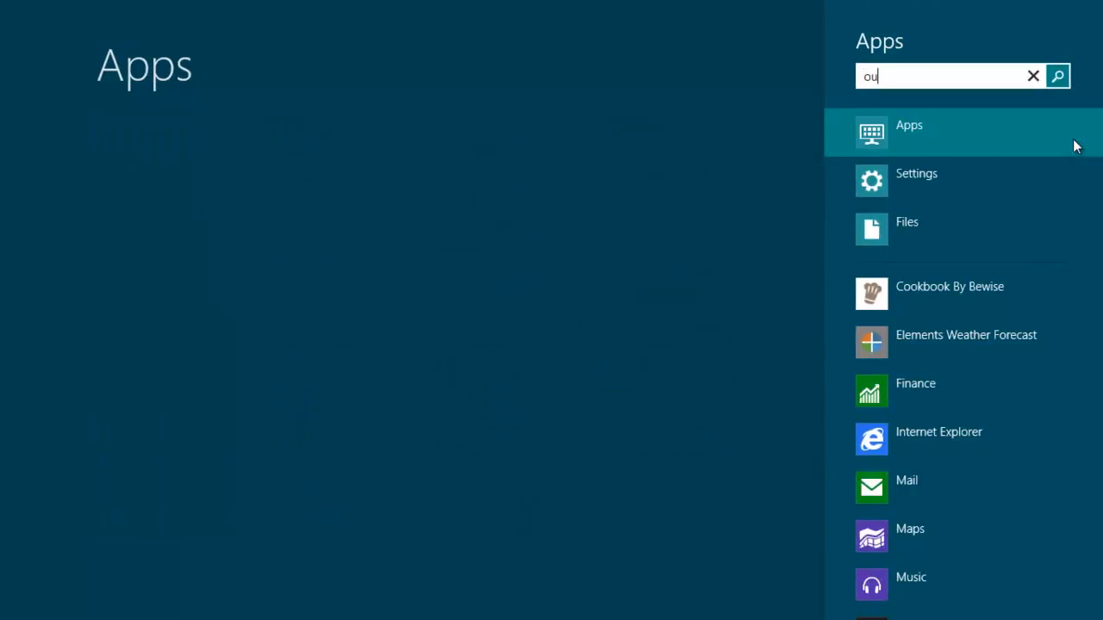
Replace the app search term with "weather".
{"action": "key", "text": "BackSpace"}
{"action": "key", "text": "BackSpace"}
{"action": "key", "text": "BackSpace"}
{"action": "key", "text": "BackSpace"}
{"action": "key", "text": "BackSpace"}
{"action": "key", "text": "BackSpace"}
{"action": "type", "text": "weather"}
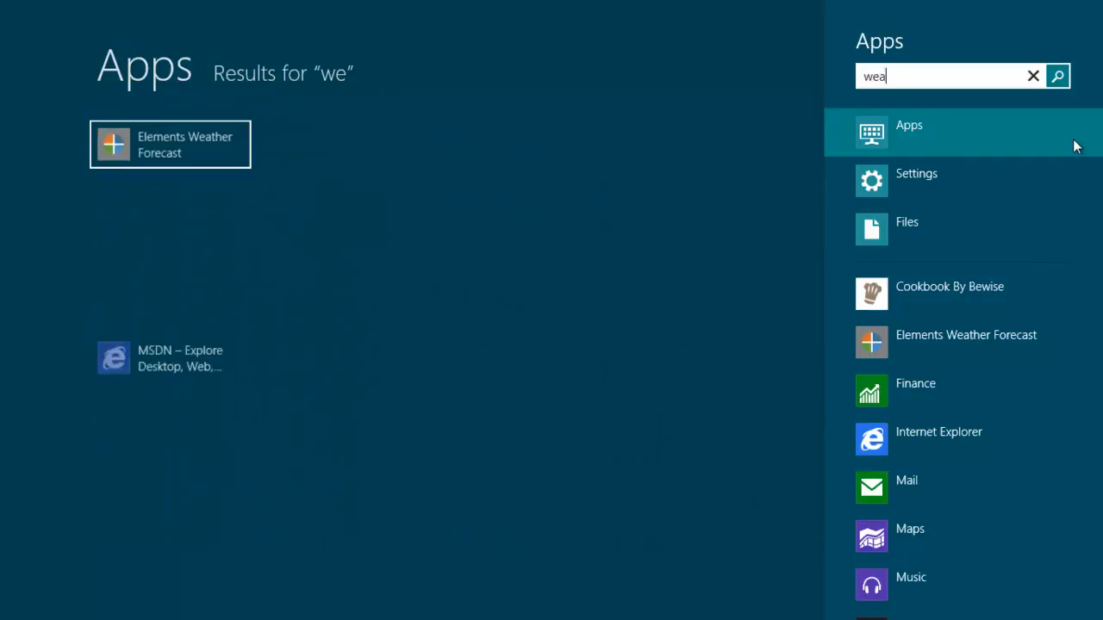
Clear the search term so that all installed apps are listed.
{"action": "key", "text": "BackSpace"}
{"action": "key", "text": "BackSpace"}
{"action": "key", "text": "BackSpace"}
{"action": "key", "text": "BackSpace"}
{"action": "key", "text": "BackSpace"}
{"action": "key", "text": "BackSpace"}
{"action": "key", "text": "BackSpace"}
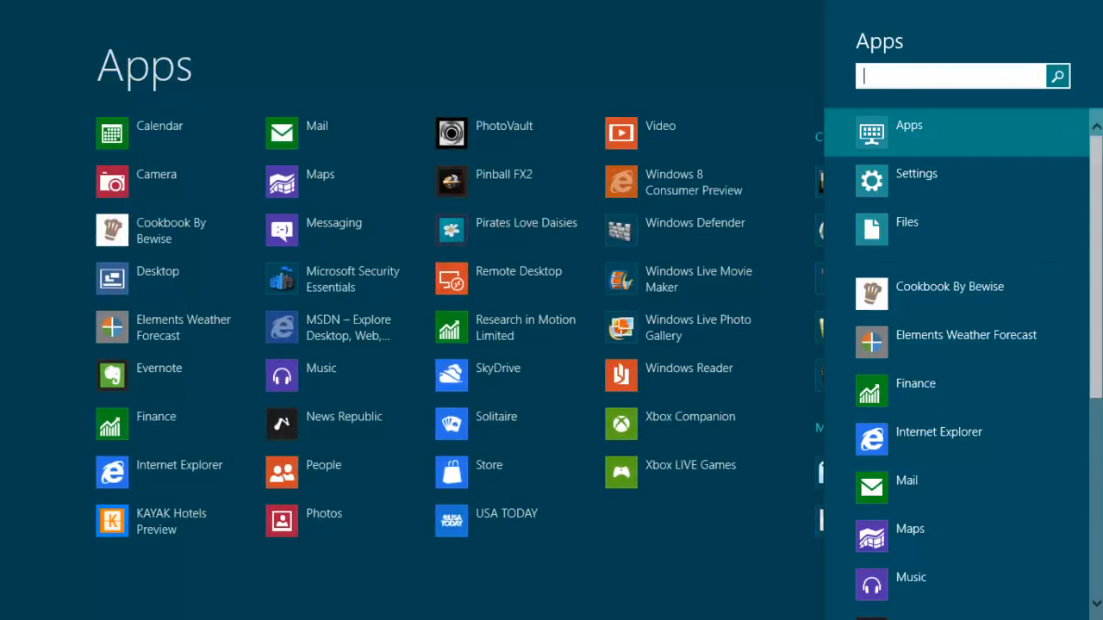
View the Devices and Settings charms one after the other, and return to the Start screen.
{"action": "mouse_move", "coordinate": [1071, 225]}
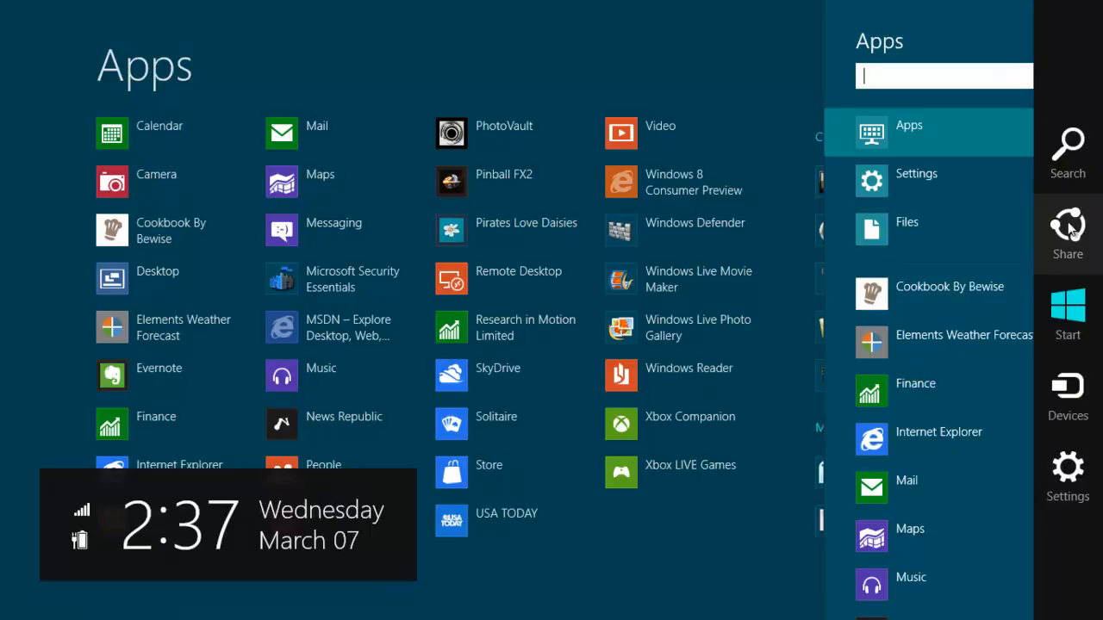
{"action": "left_click", "coordinate": [1073, 396]}
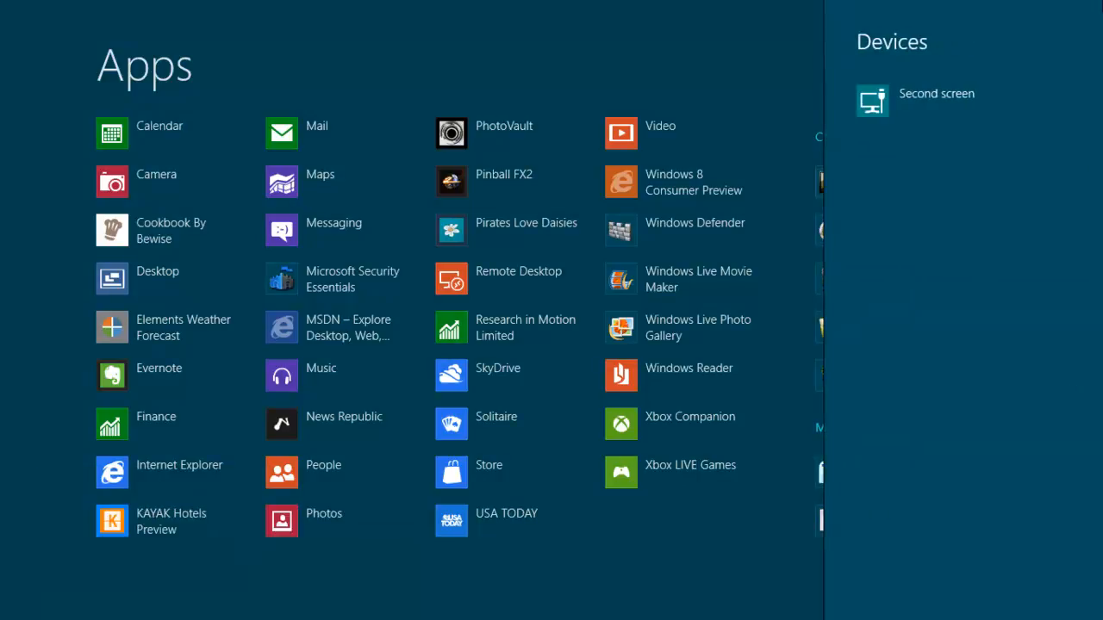
{"action": "left_click", "coordinate": [1071, 468]}
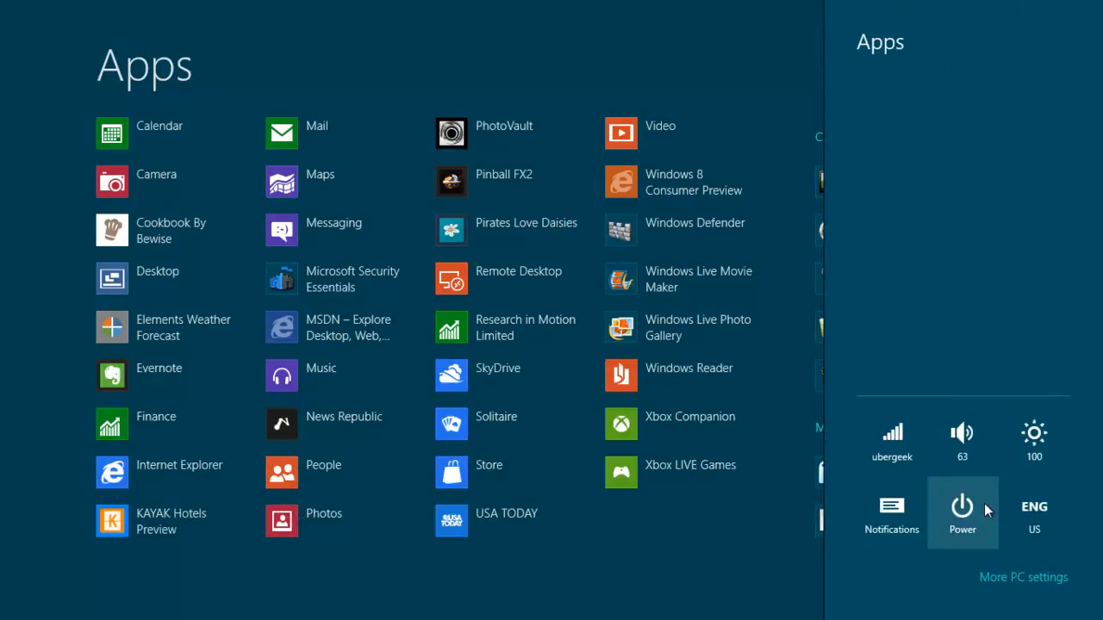
{"action": "left_click", "coordinate": [745, 562]}
{"action": "key", "text": "Escape"}
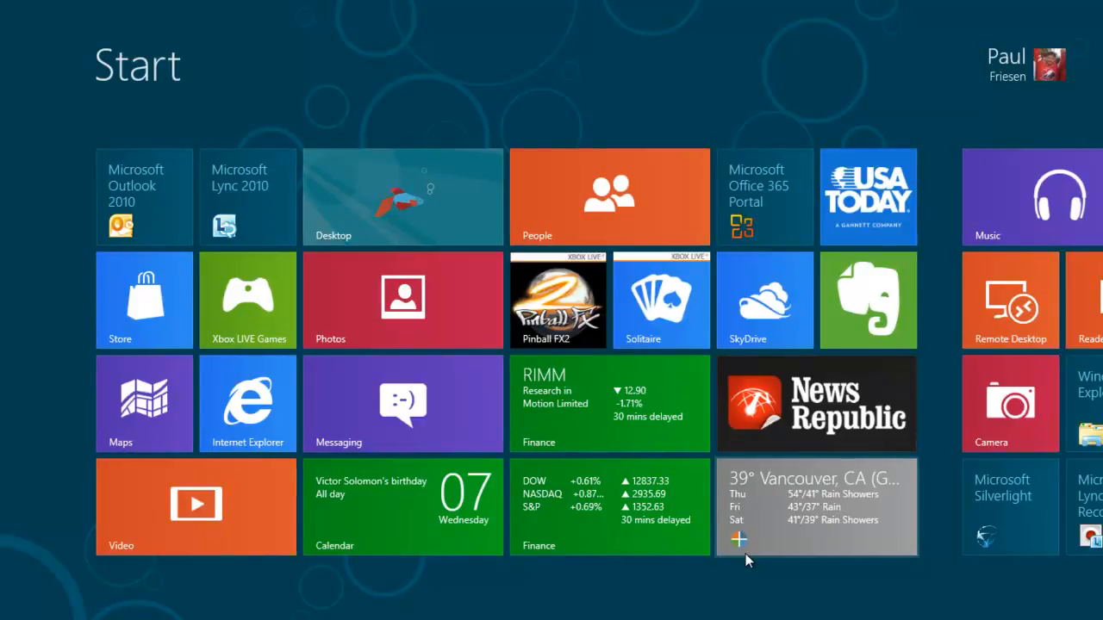
{"action": "key", "text": "super"}
{"action": "key", "text": "super"}
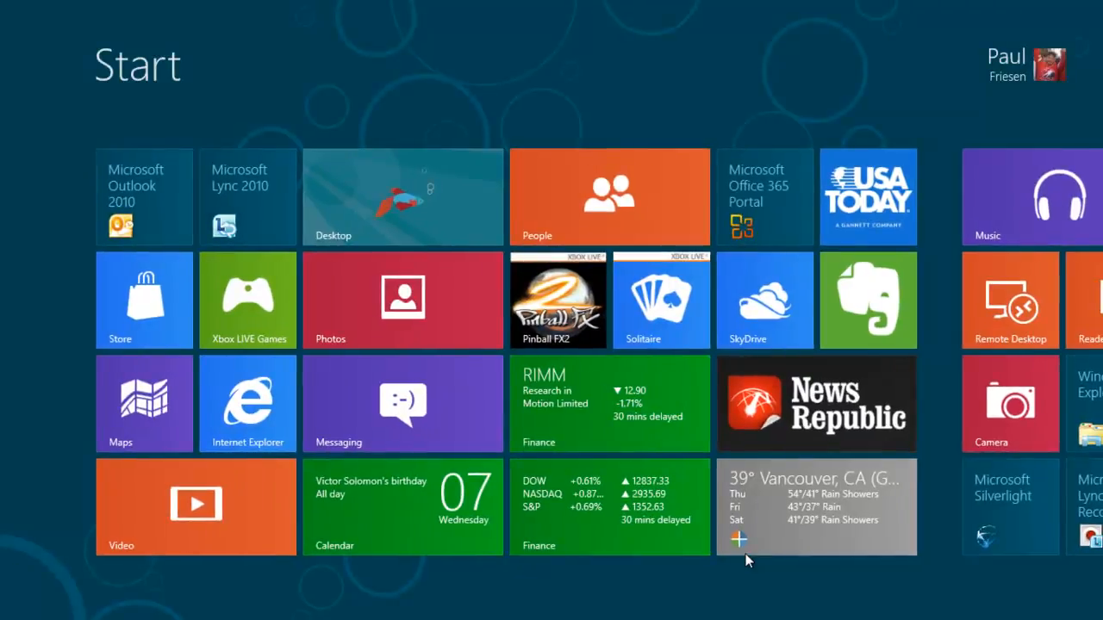
Reveal the running apps from the Start screen and switch to the Maps app.
{"action": "mouse_move", "coordinate": [2, 614]}
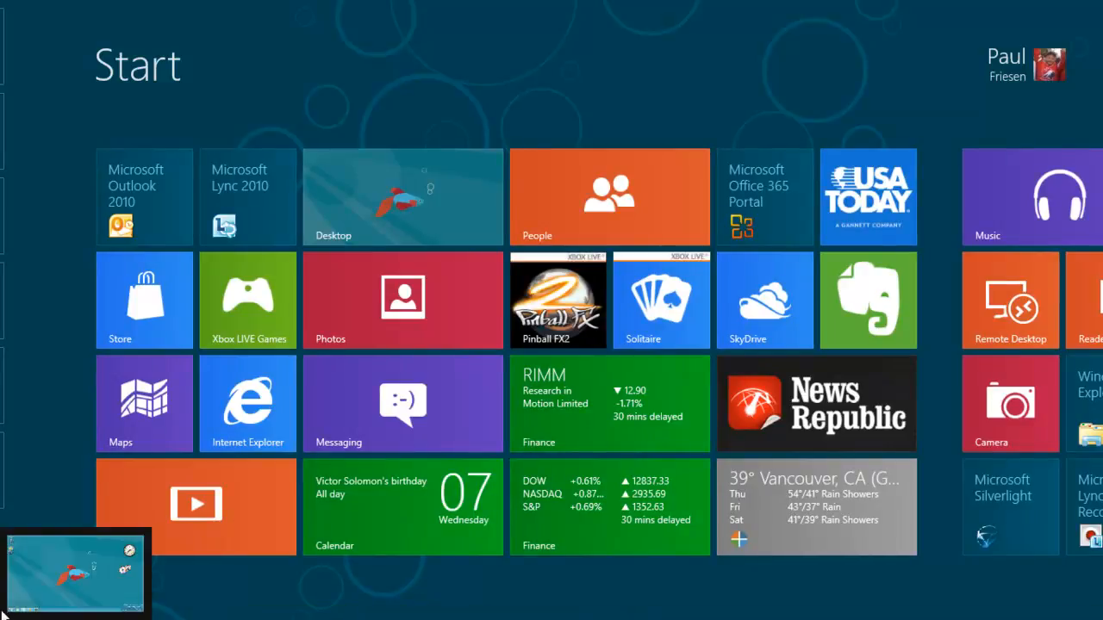
{"action": "mouse_move", "coordinate": [6, 482]}
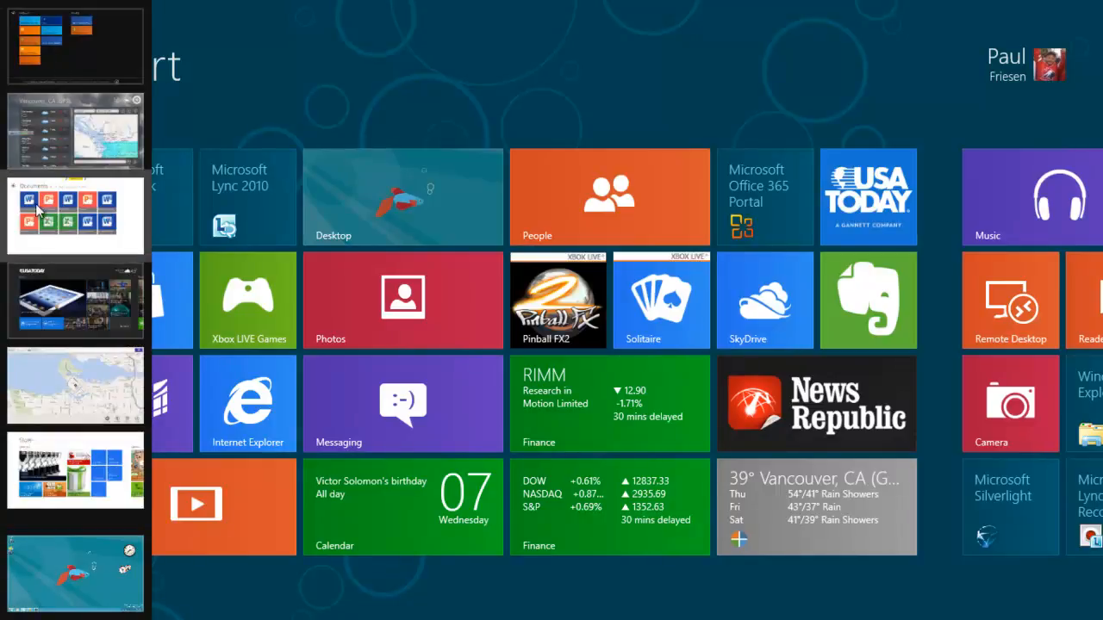
{"action": "left_click", "coordinate": [30, 379]}
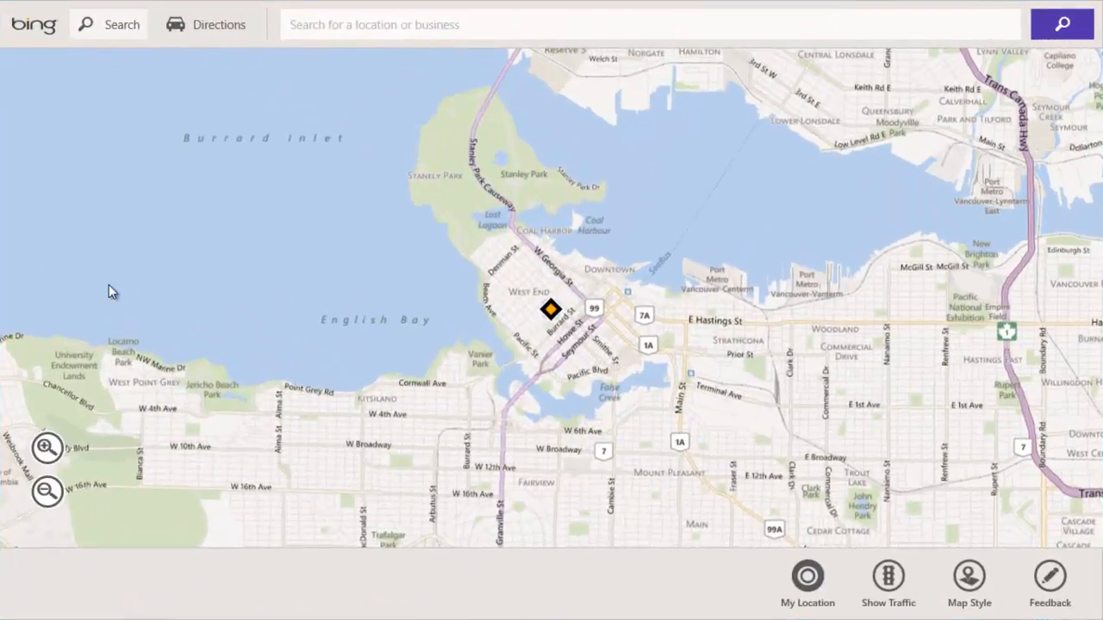
Hide and redisplay the map's app commands, and search the map for "seattle".
{"action": "right_click", "coordinate": [109, 286]}
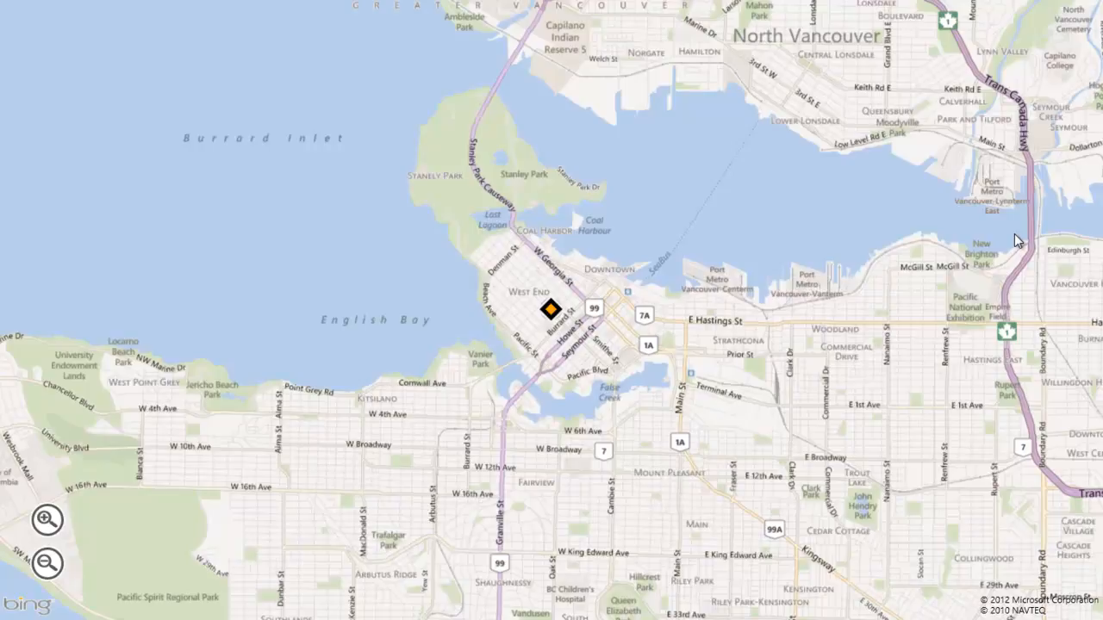
{"action": "right_click", "coordinate": [802, 236]}
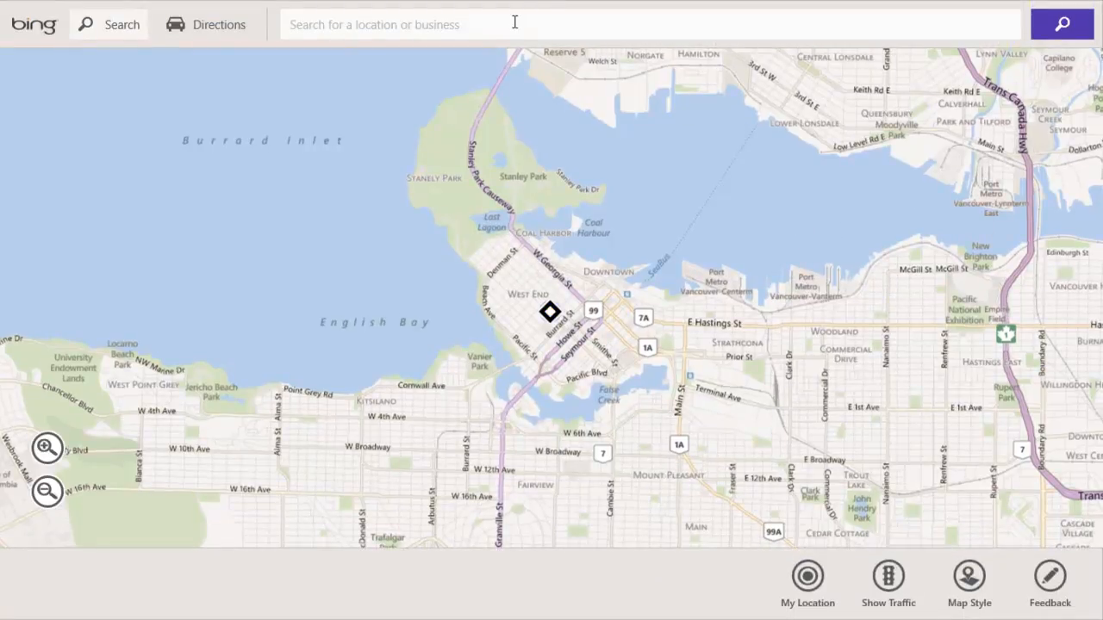
{"action": "type", "text": "seattl"}
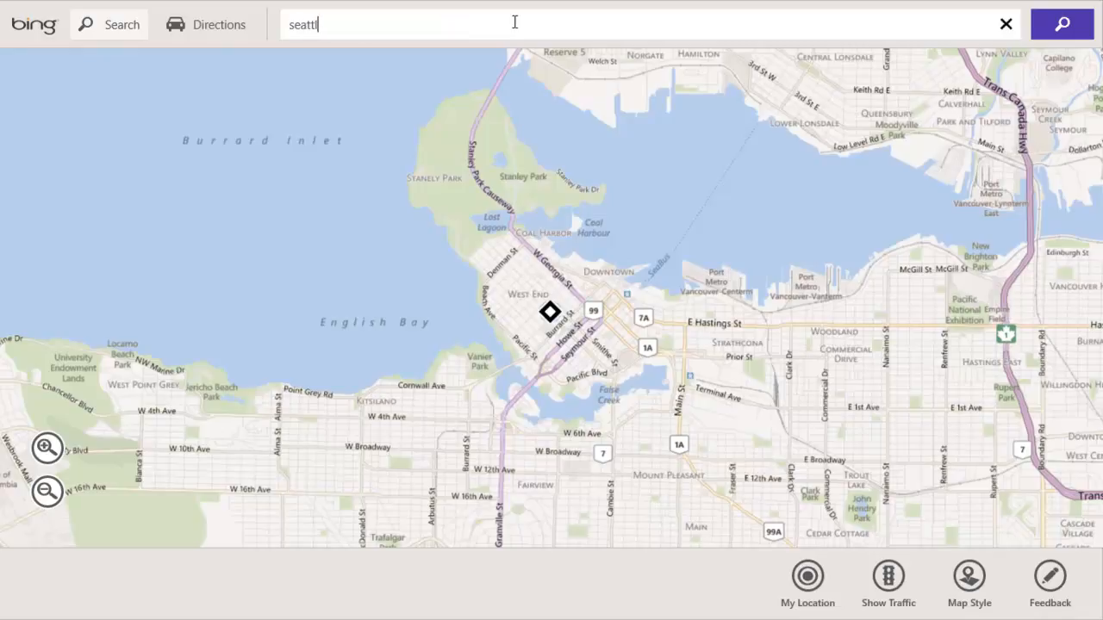
{"action": "type", "text": "e"}
{"action": "key", "text": "Return"}
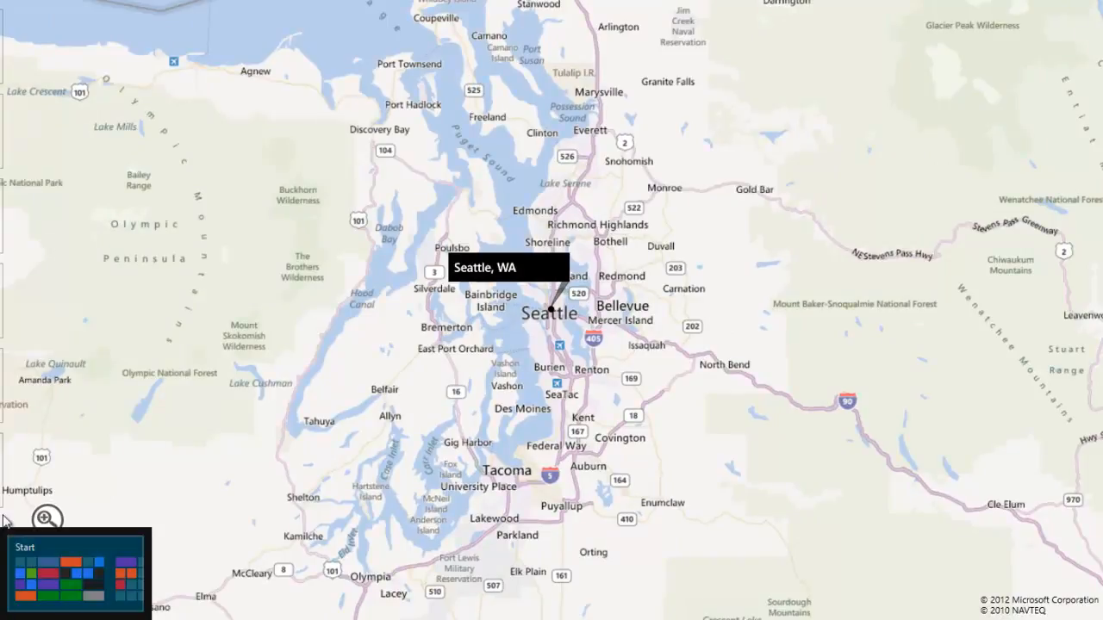
Leave Maps for the Start screen and open the Desktop.
{"action": "left_click", "coordinate": [13, 569]}
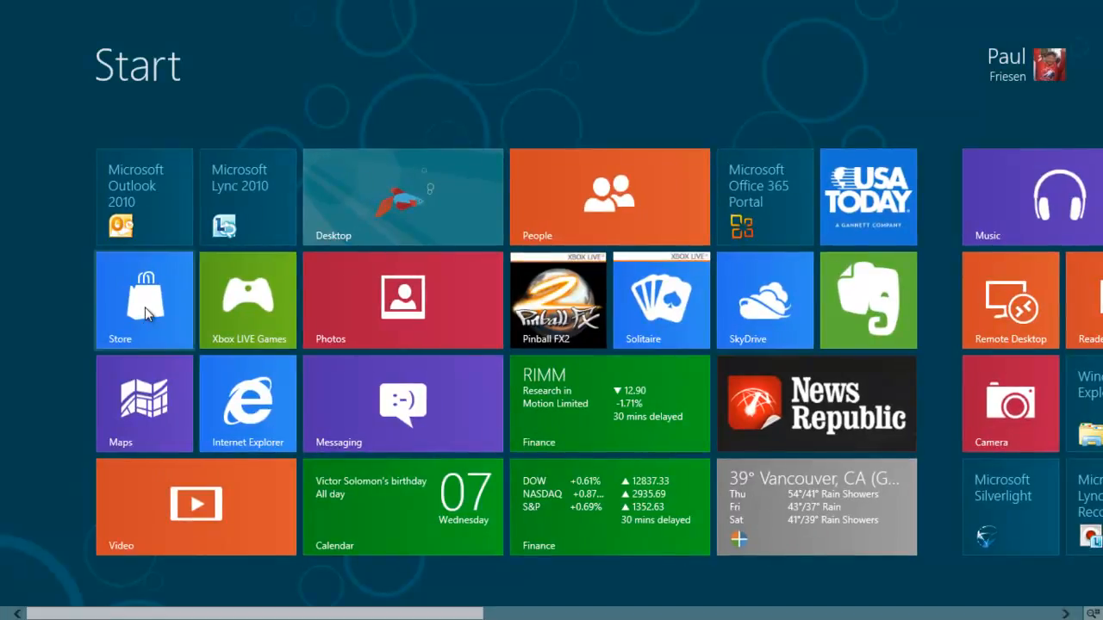
{"action": "left_click", "coordinate": [382, 205]}
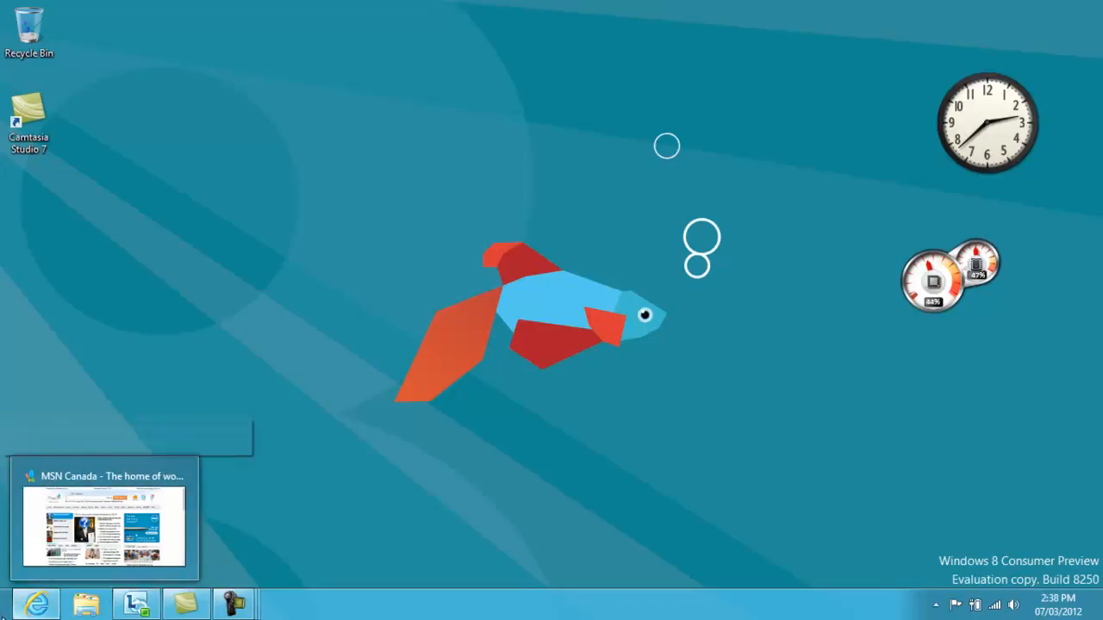
Show the system shortcuts offered at the desktop's Start corner and dismiss them.
{"action": "mouse_move", "coordinate": [1, 618]}
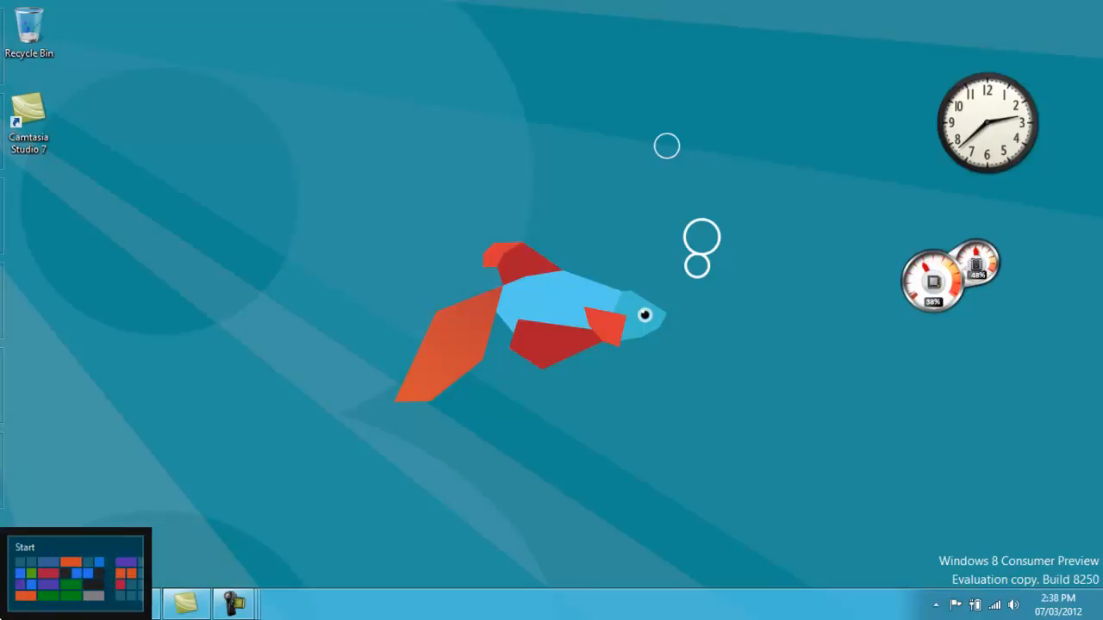
{"action": "right_click", "coordinate": [2, 618]}
{"action": "key", "text": "Escape"}
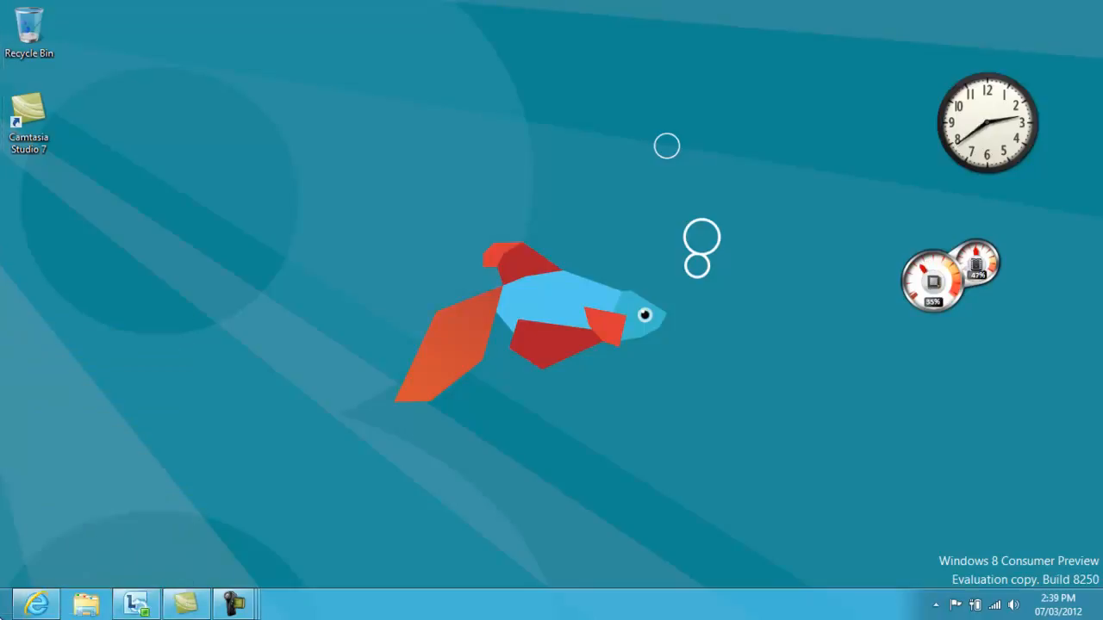
Bring up the MSN Canada browser window on the desktop, and switch to the Start screen and back.
{"action": "left_click", "coordinate": [37, 602]}
{"action": "left_click", "coordinate": [1, 618]}
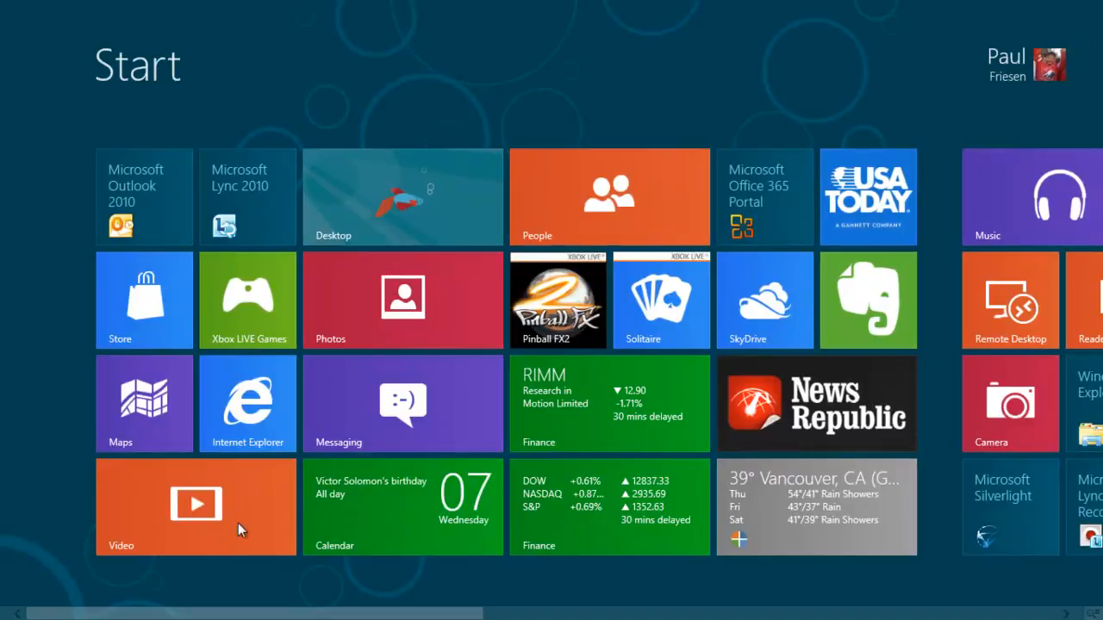
{"action": "left_click", "coordinate": [402, 215]}
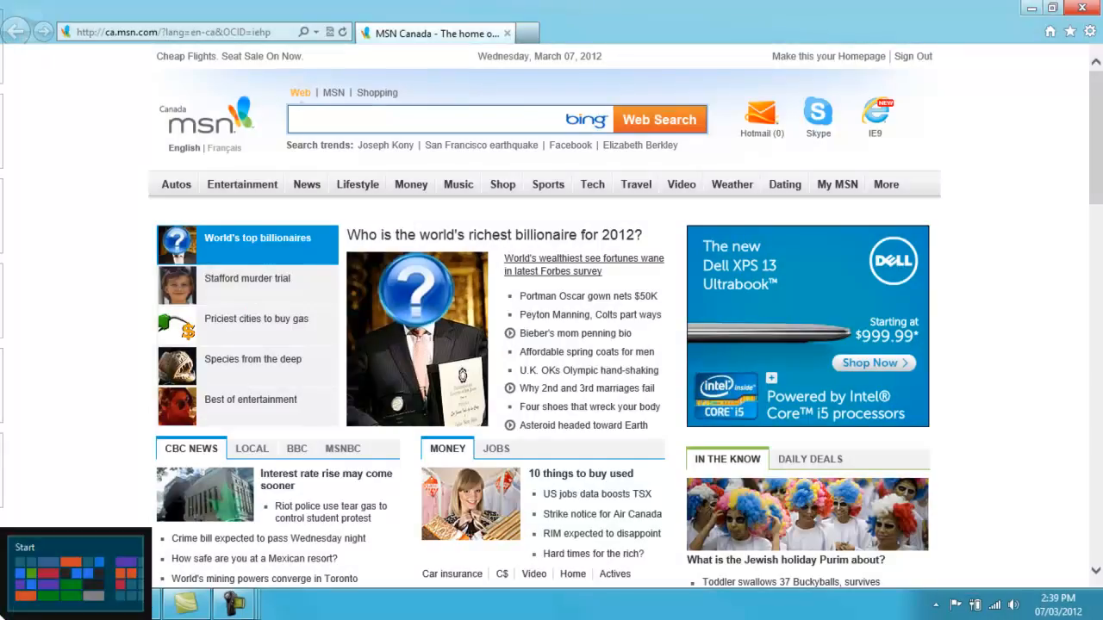
Open Windows Explorer through the Start corner's system shortcuts and minimize the Internet Explorer window behind it.
{"action": "right_click", "coordinate": [2, 617]}
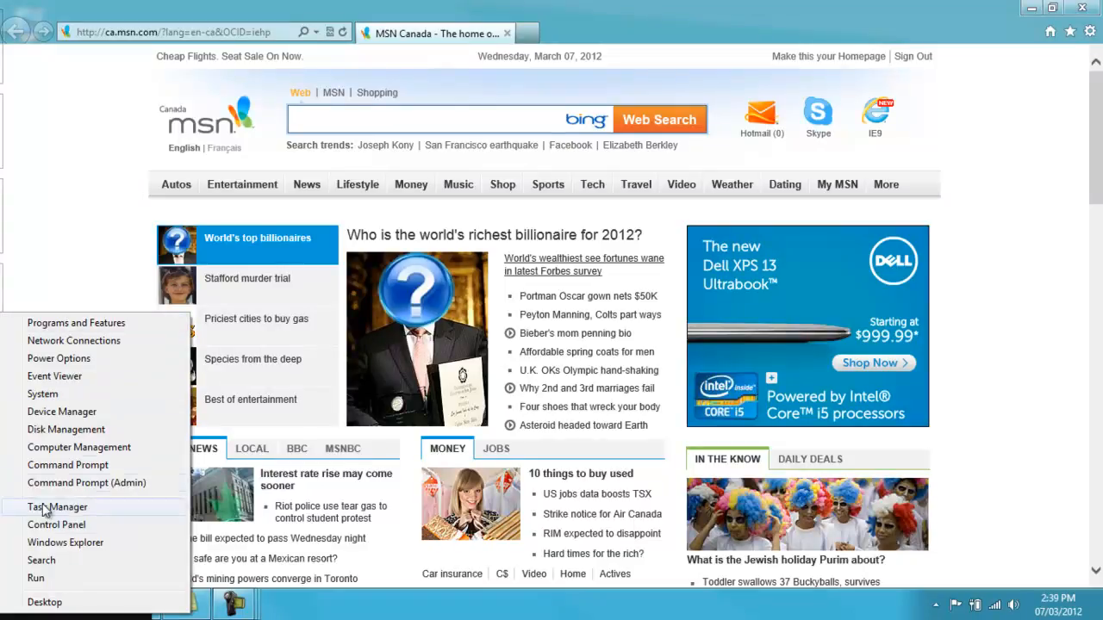
{"action": "left_click", "coordinate": [65, 543]}
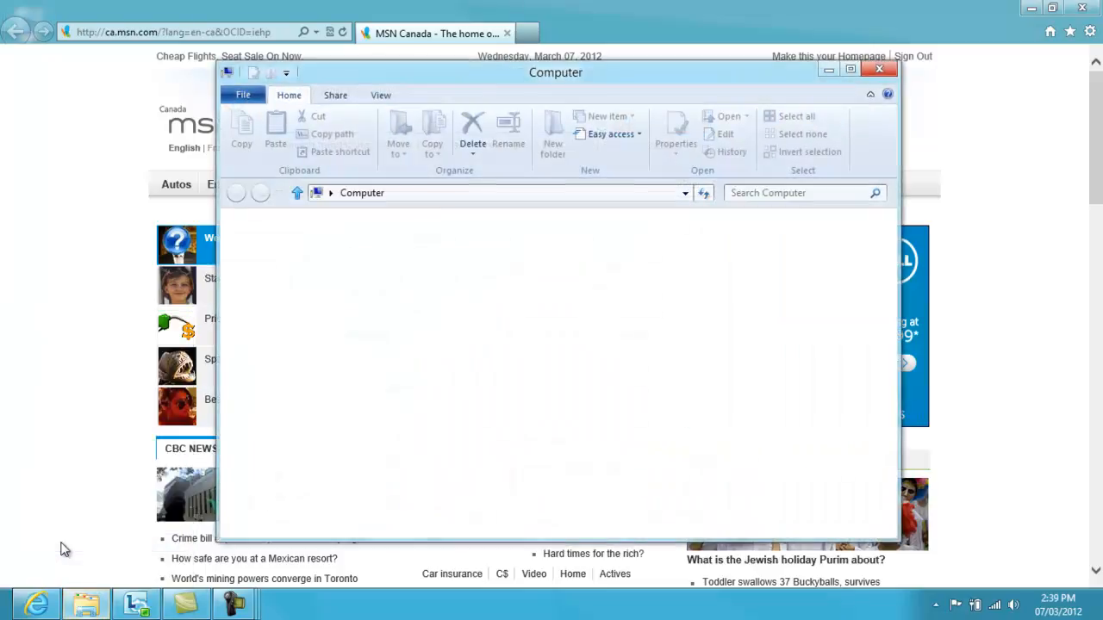
{"action": "left_click", "coordinate": [1031, 10]}
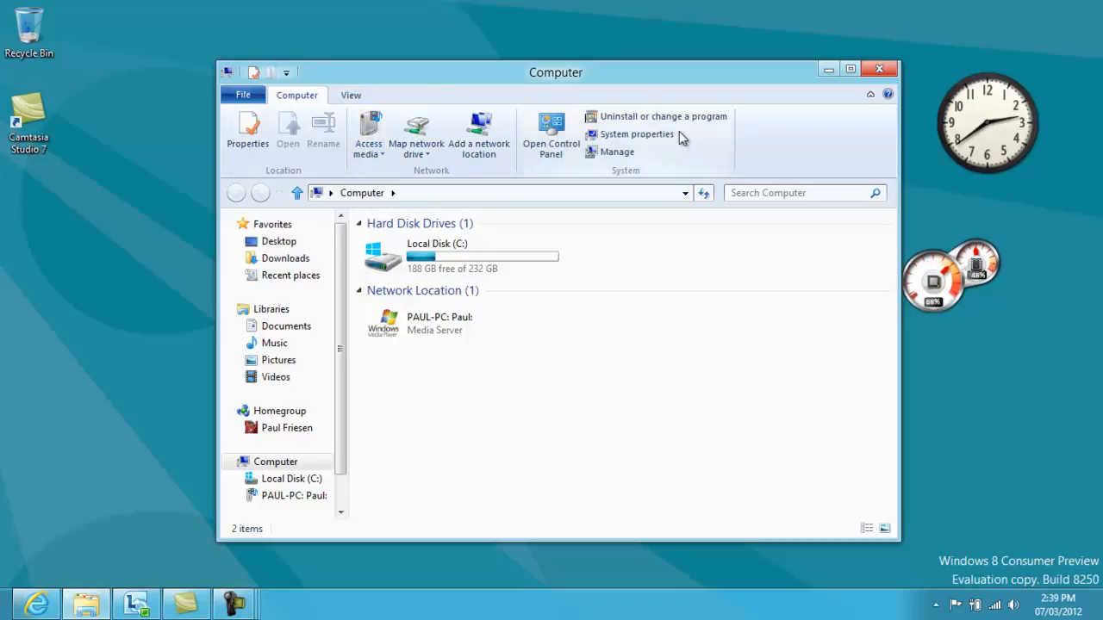
Look through the View, Computer and File commands of the Computer window and close the window.
{"action": "left_click", "coordinate": [354, 95]}
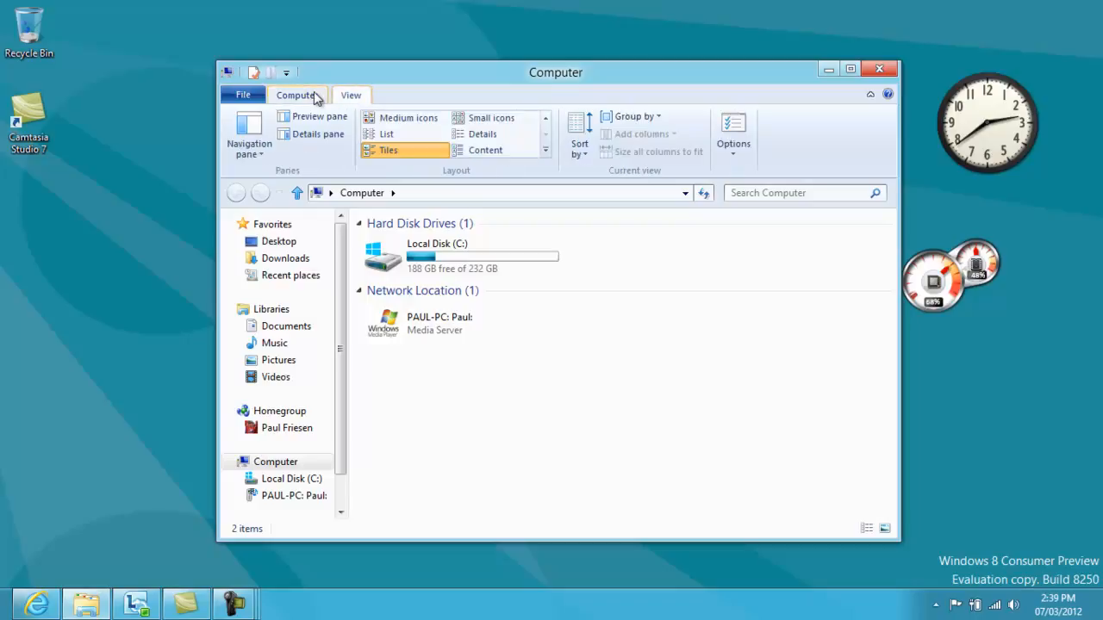
{"action": "left_click", "coordinate": [296, 95]}
{"action": "left_click", "coordinate": [239, 93]}
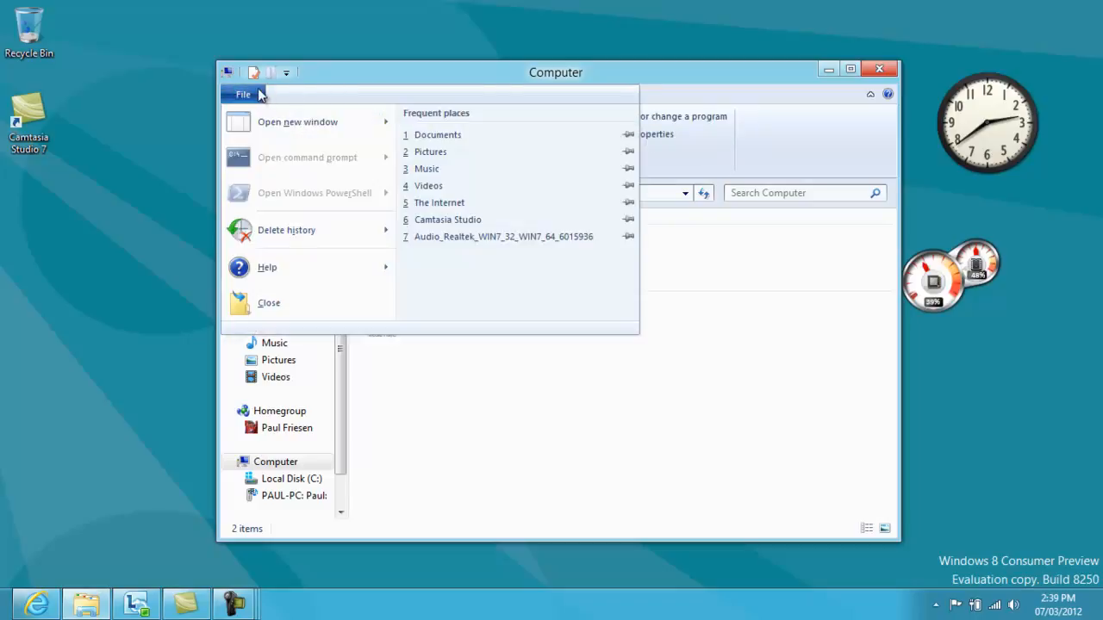
{"action": "left_click", "coordinate": [248, 96]}
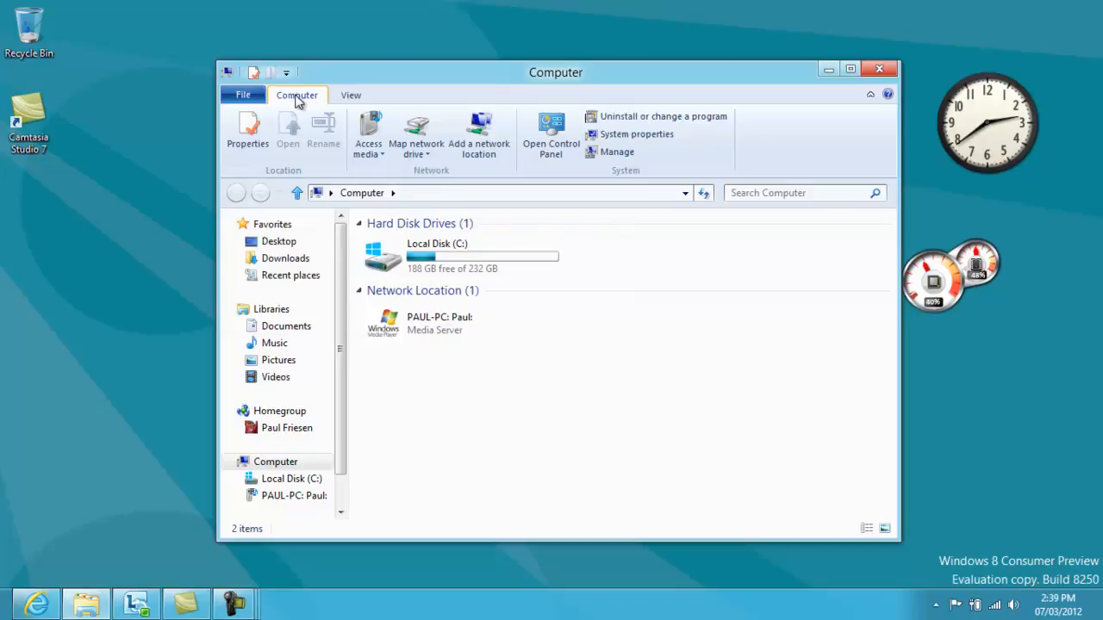
{"action": "left_click", "coordinate": [349, 98]}
{"action": "left_click", "coordinate": [312, 101]}
{"action": "left_click", "coordinate": [878, 69]}
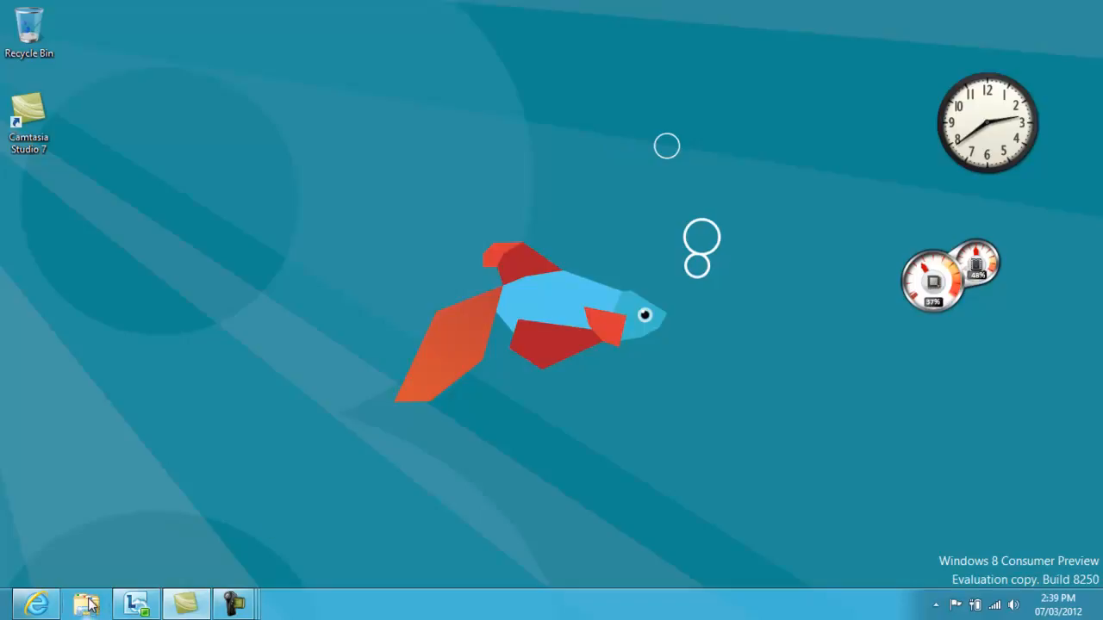
Unpin the Digital Certificate for VBA Projects tile from the Start screen.
{"action": "key", "text": "super"}
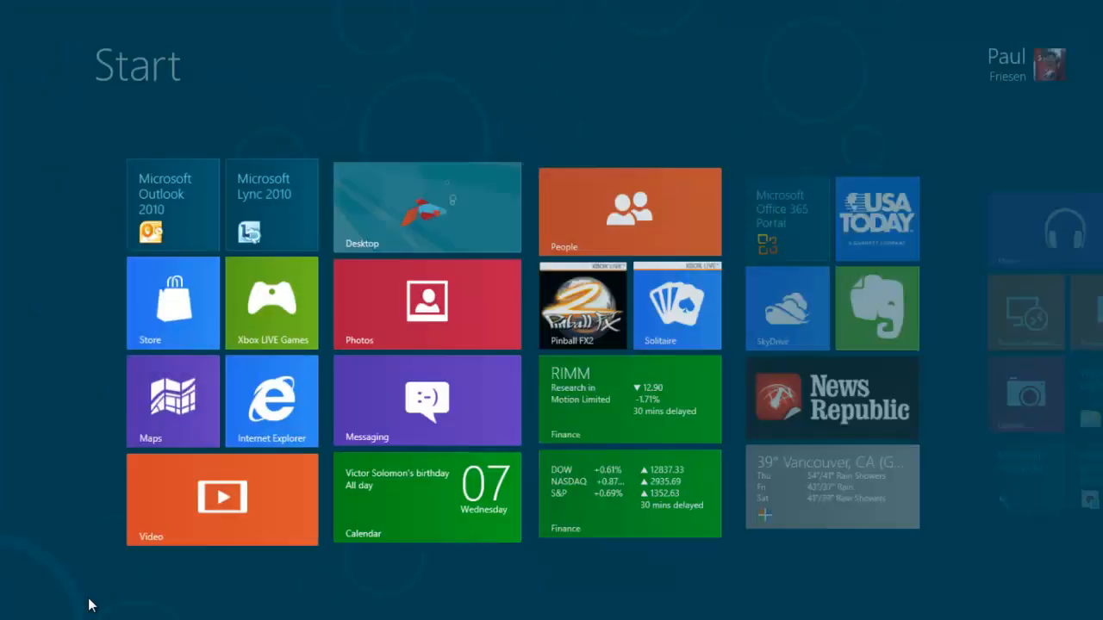
{"action": "scroll", "coordinate": [173, 611], "scroll_direction": "down", "scroll_amount": 5}
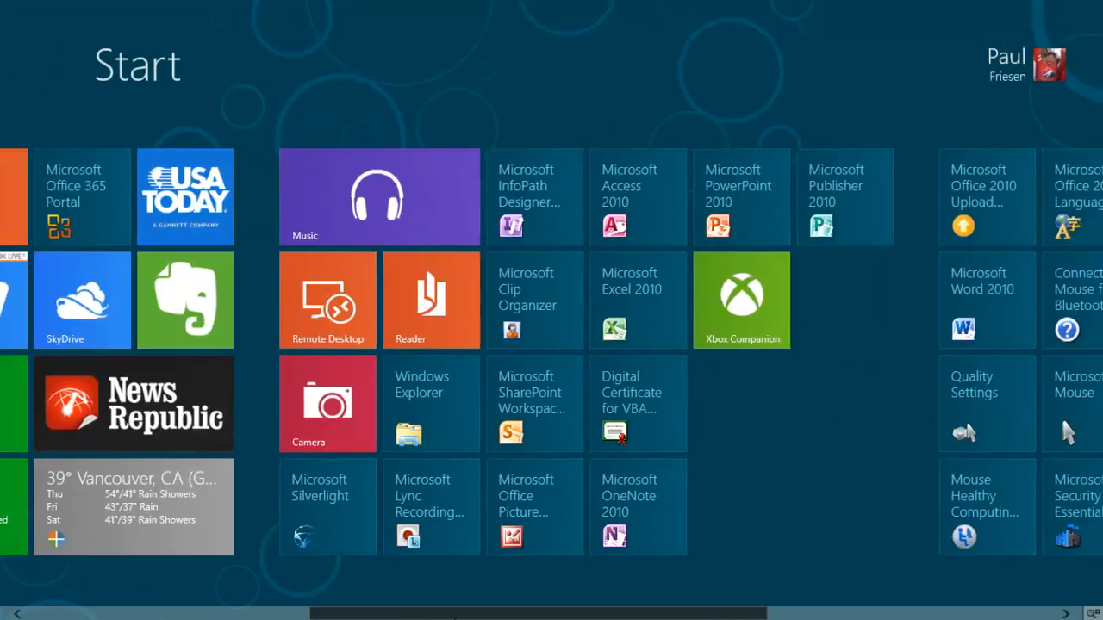
{"action": "left_click_drag", "start_coordinate": [494, 618], "coordinate": [116, 616]}
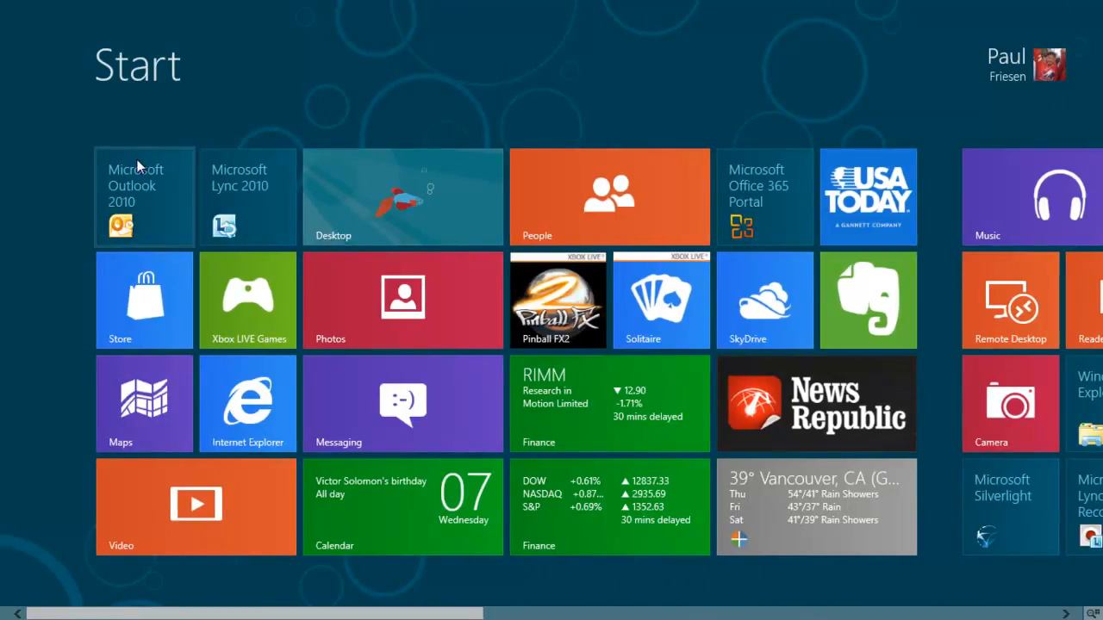
{"action": "left_click_drag", "start_coordinate": [454, 618], "coordinate": [688, 619]}
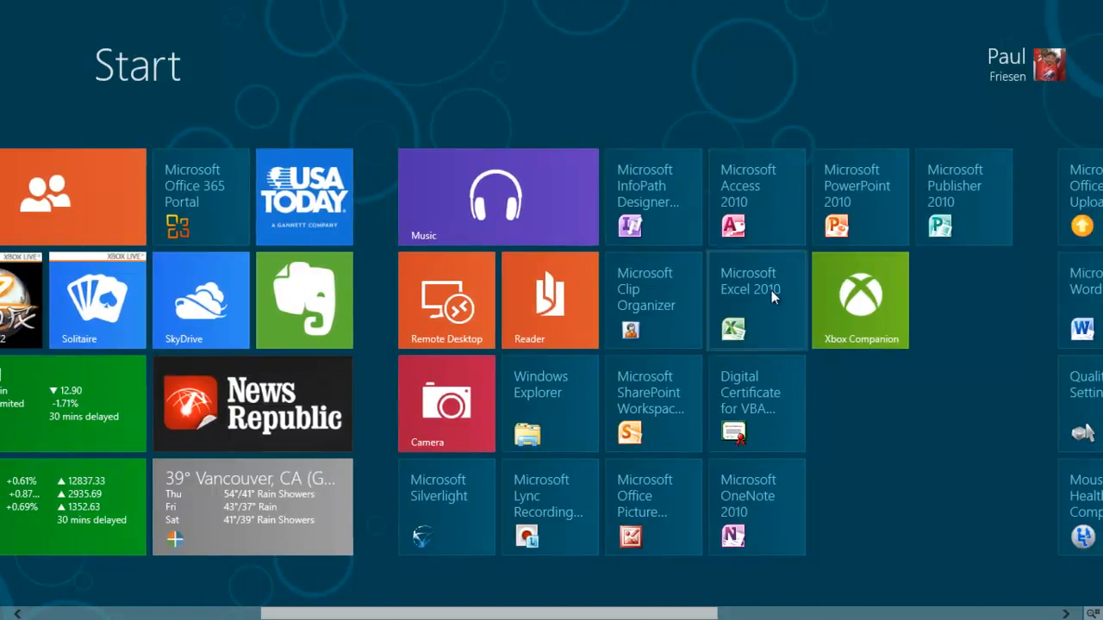
{"action": "right_click", "coordinate": [764, 406]}
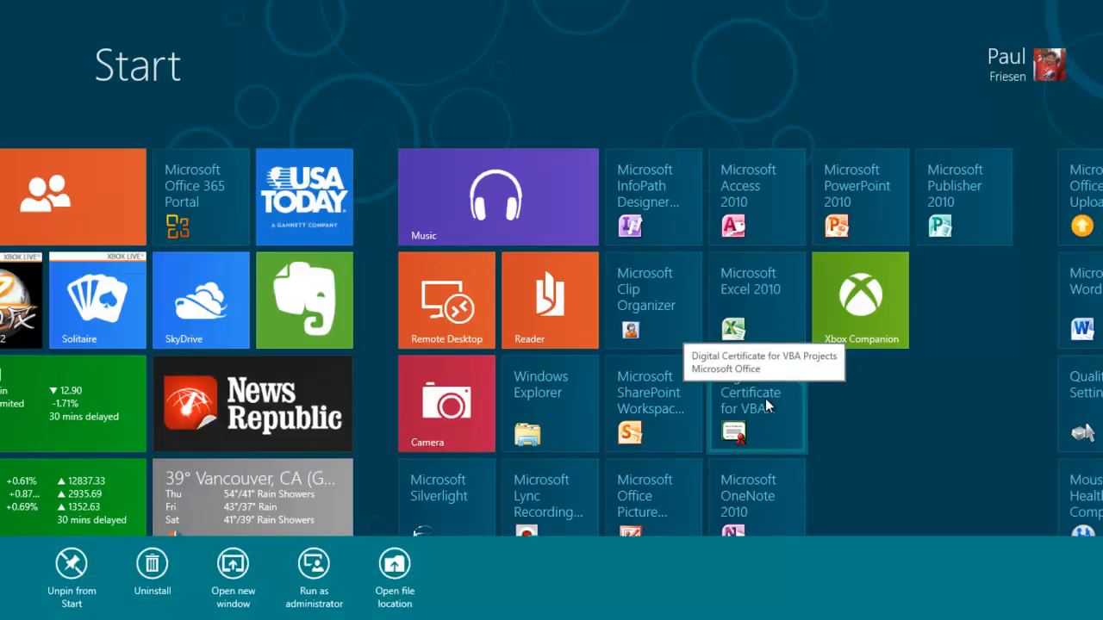
{"action": "left_click", "coordinate": [62, 563]}
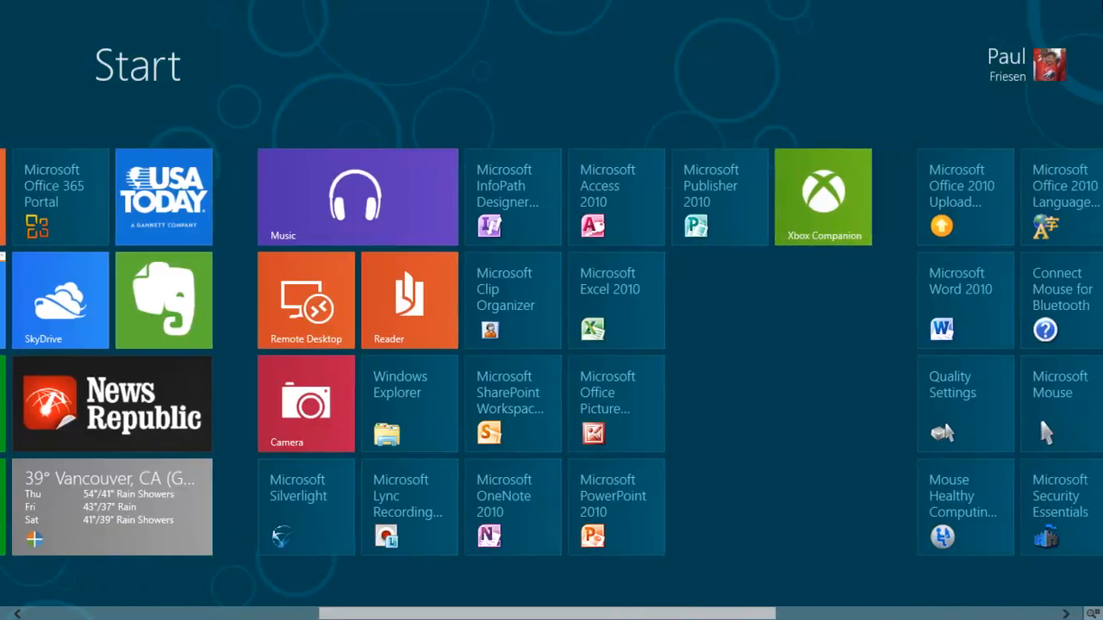
Search the installed apps for "vba", clear the search, and return to the Start screen.
{"action": "mouse_move", "coordinate": [1101, 4]}
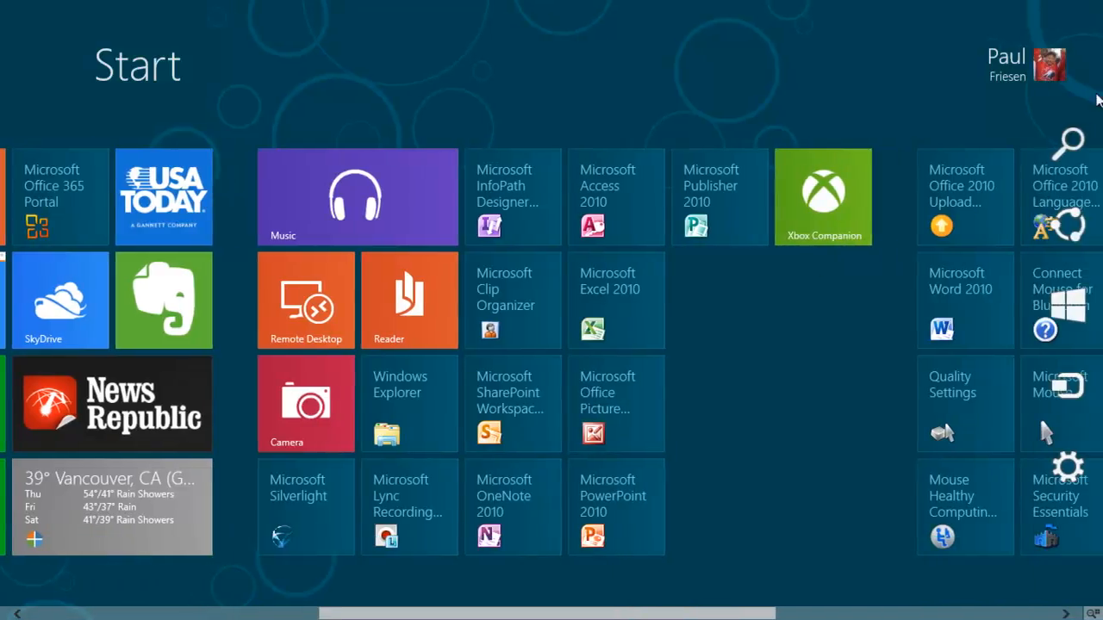
{"action": "left_click", "coordinate": [1072, 146]}
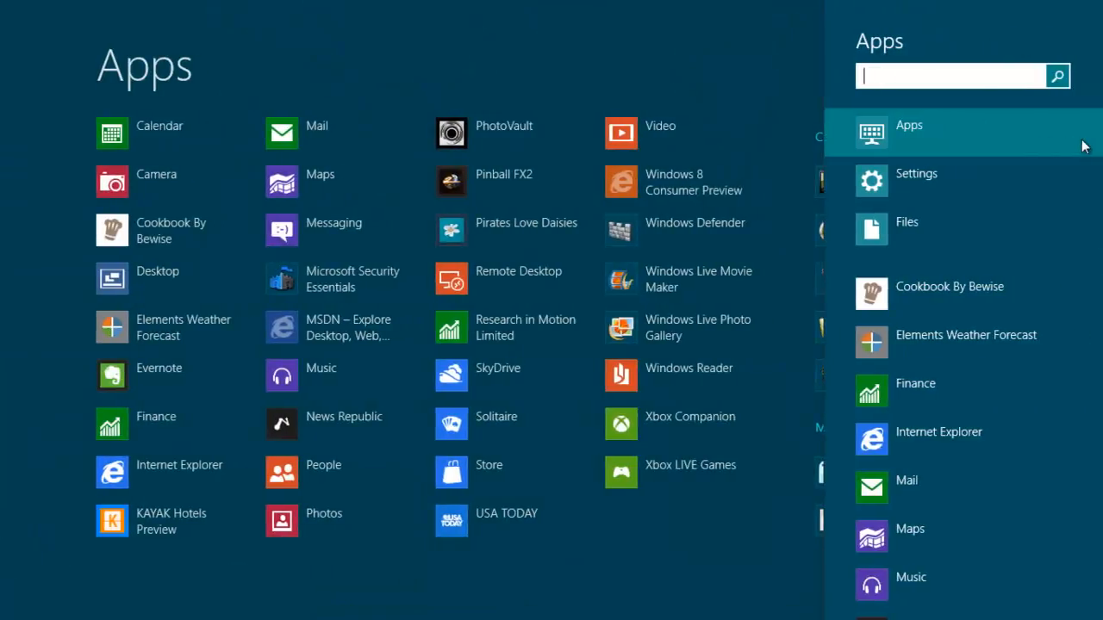
{"action": "type", "text": "vba"}
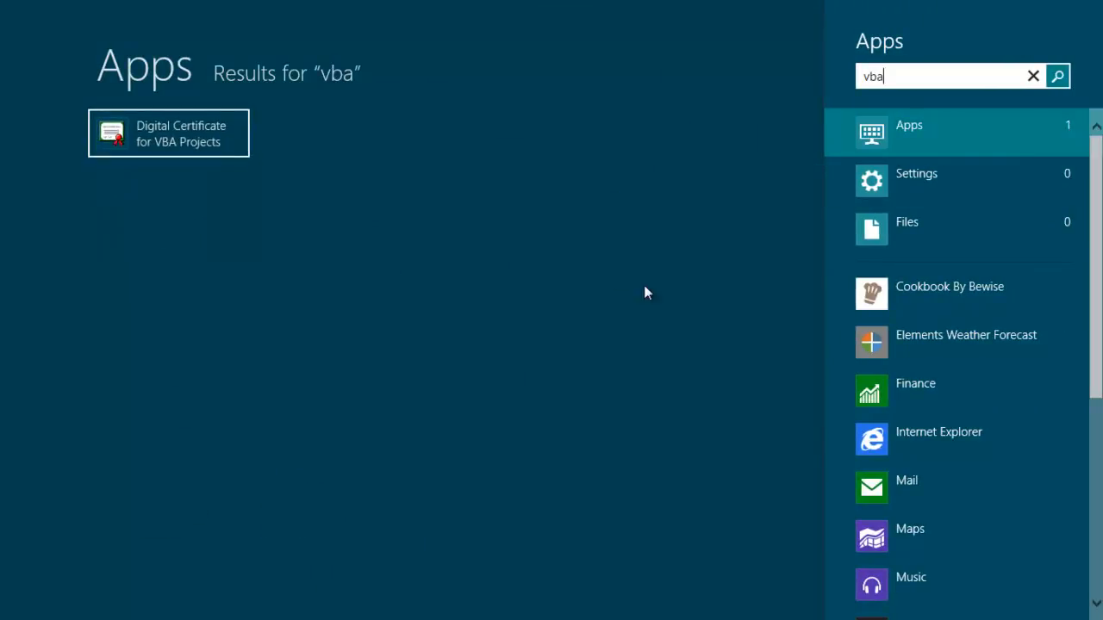
{"action": "left_click", "coordinate": [1033, 75]}
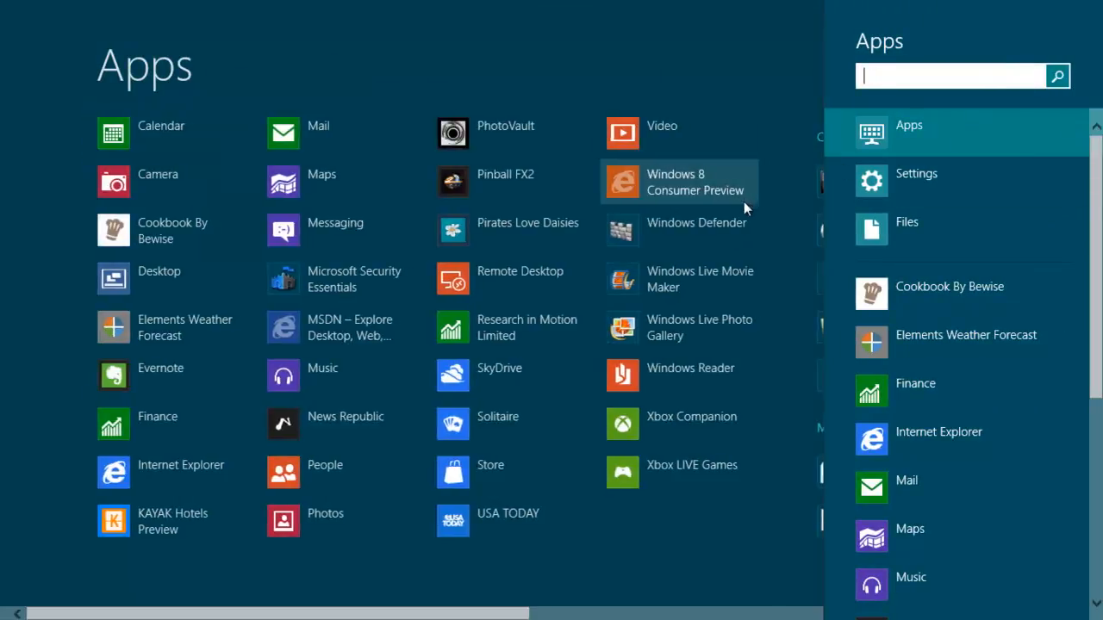
{"action": "key", "text": "Escape"}
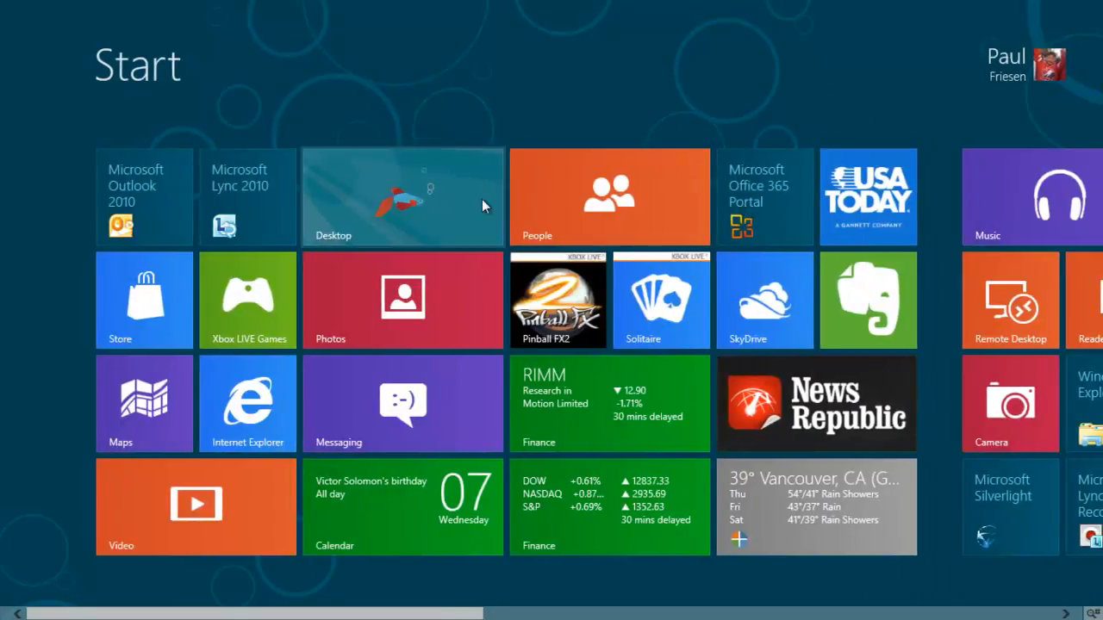
Show the hidden notification icons on the desktop and return to the Start screen.
{"action": "left_click", "coordinate": [481, 200]}
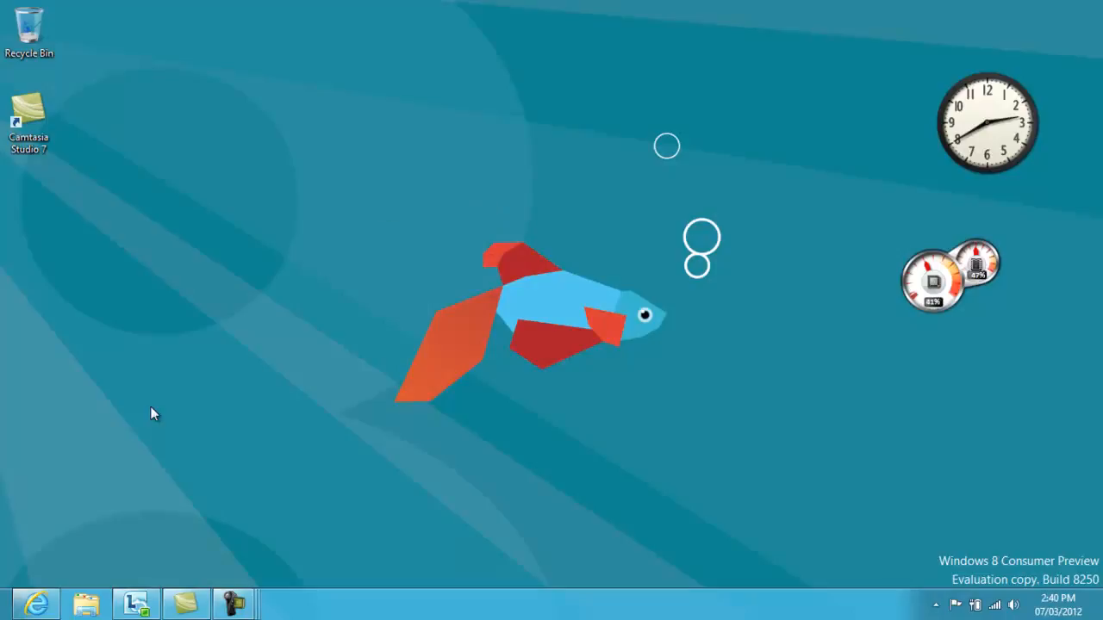
{"action": "left_click", "coordinate": [936, 604]}
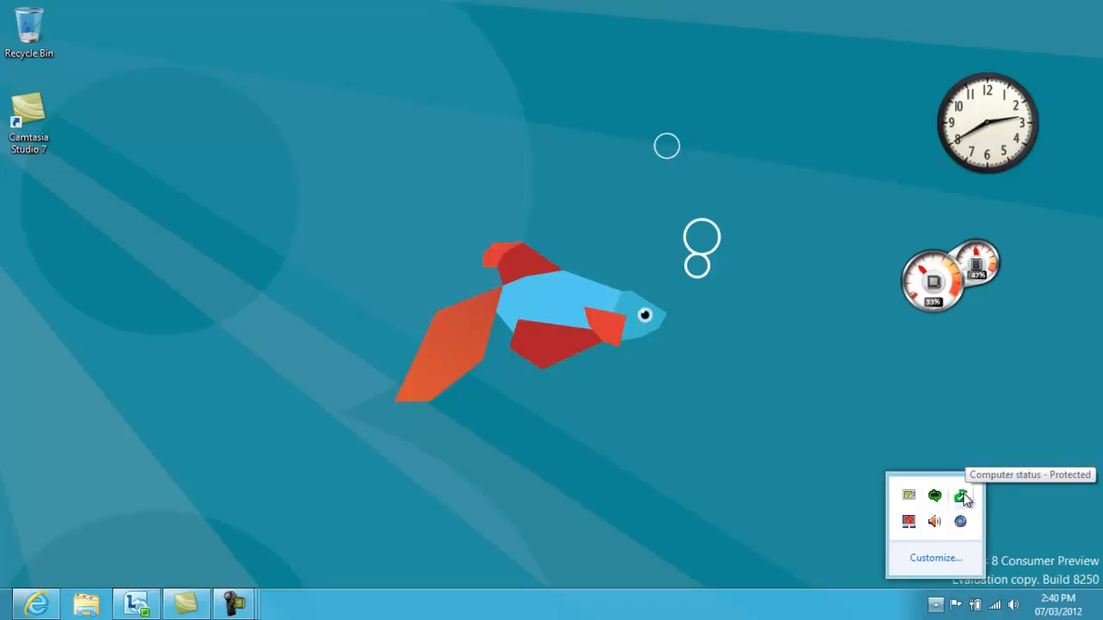
{"action": "key", "text": "super"}
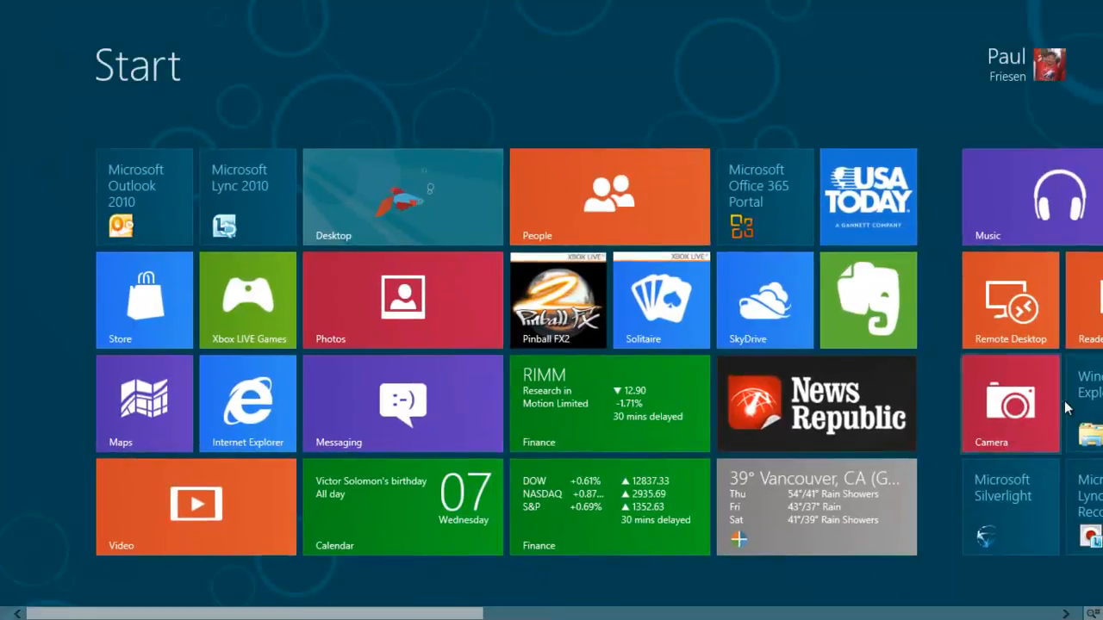
Open SkyDrive, go back from Documents to the top-level folders, and return to the Start screen.
{"action": "left_click", "coordinate": [762, 314]}
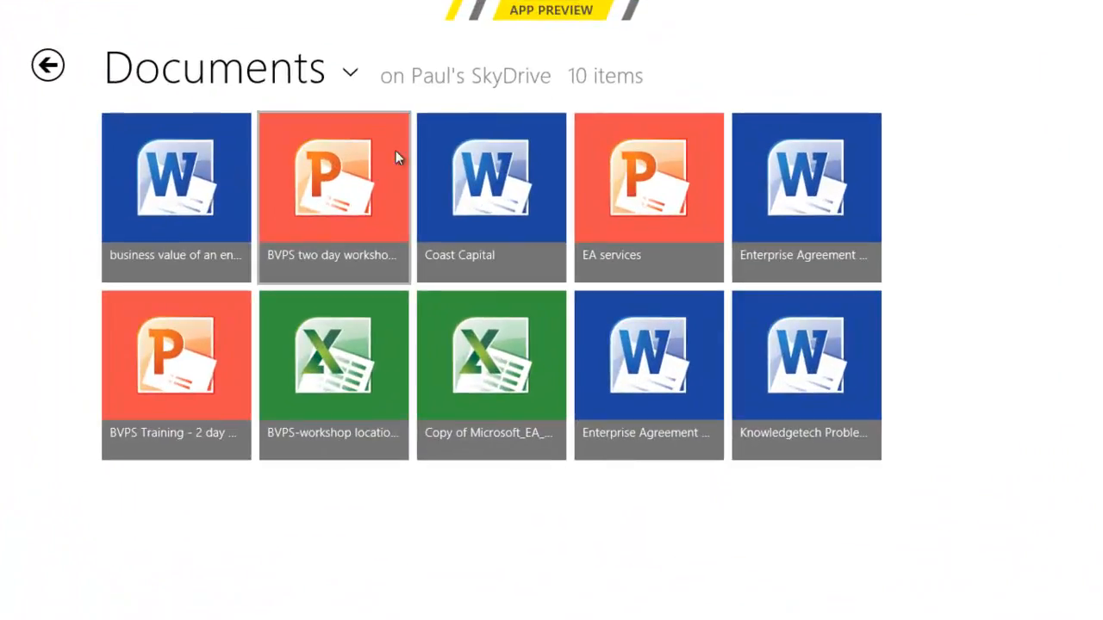
{"action": "left_click", "coordinate": [48, 67]}
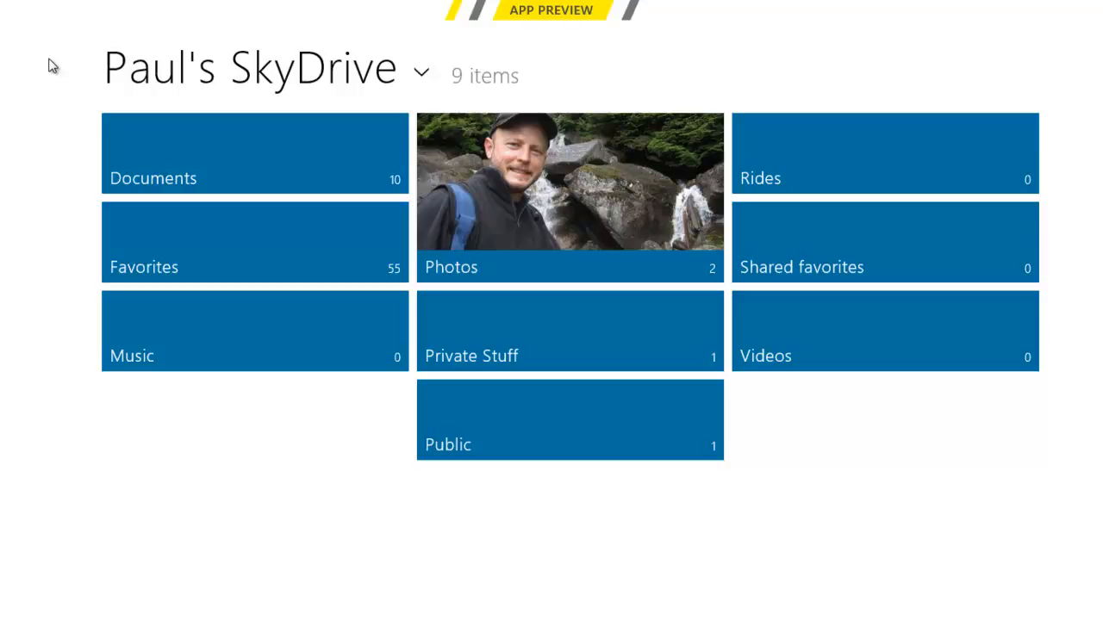
{"action": "key", "text": "super"}
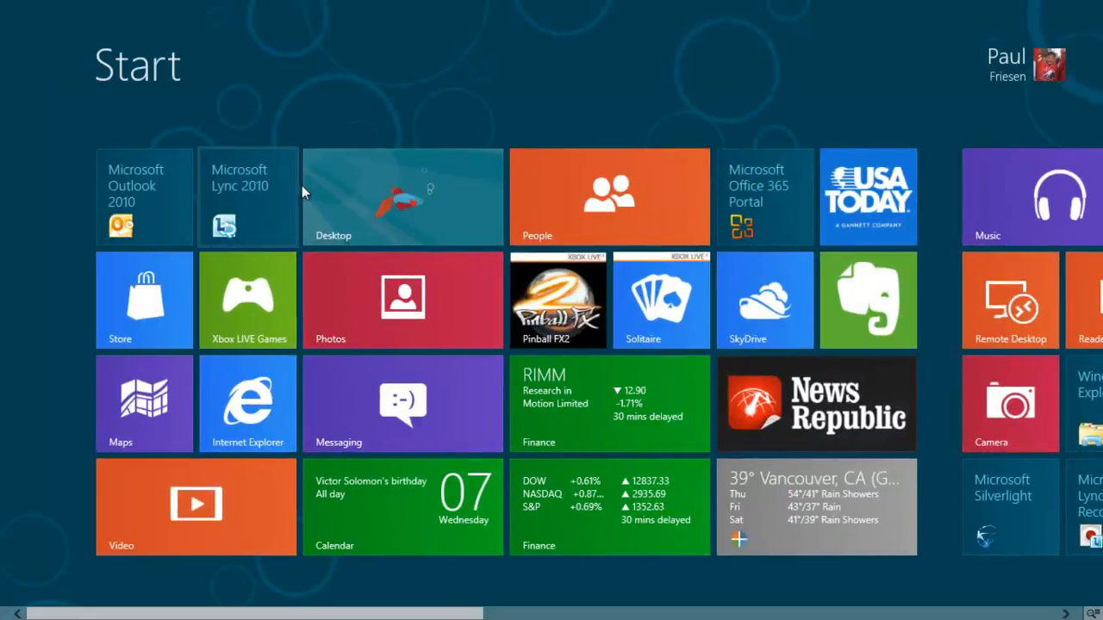
Open Internet Explorer from the Start screen, clear the address, and load the frequent site MSN Canada.
{"action": "left_click", "coordinate": [249, 407]}
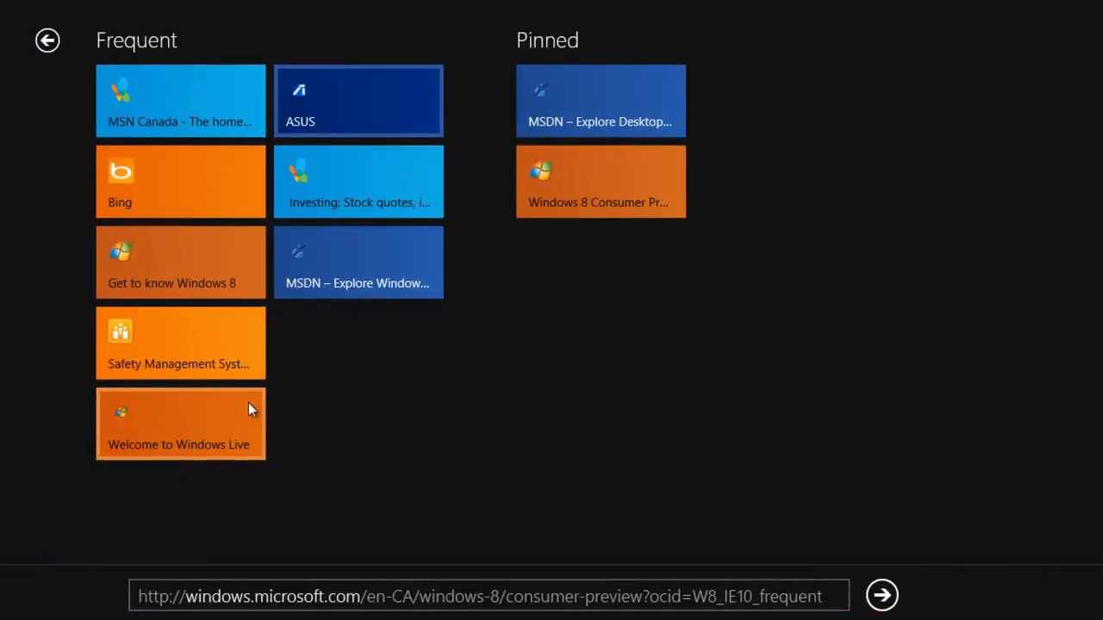
{"action": "left_click", "coordinate": [829, 598]}
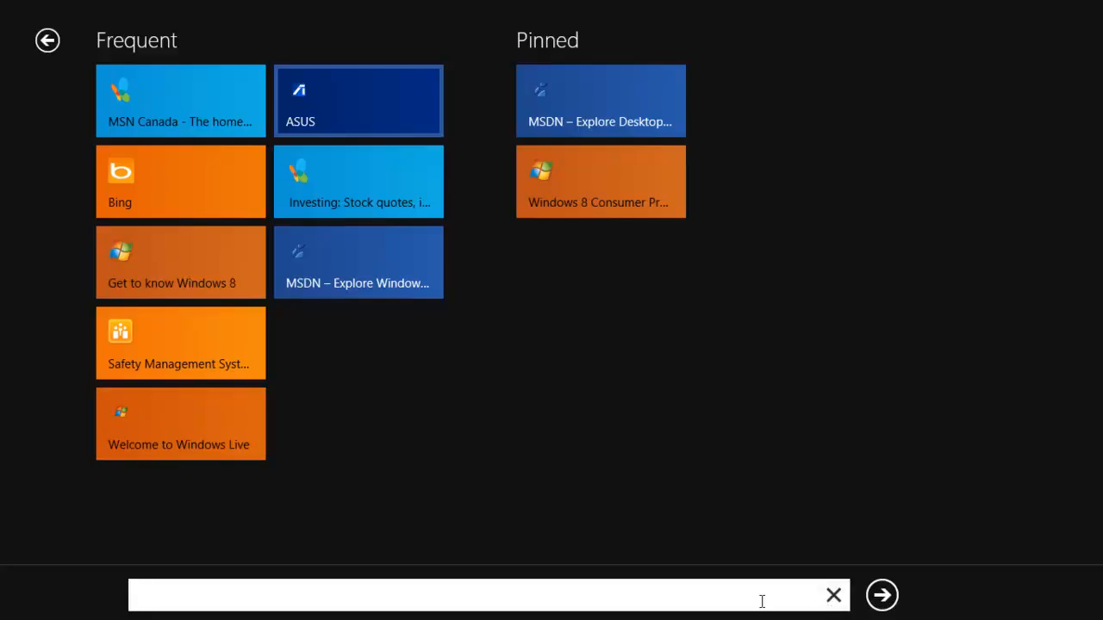
{"action": "left_click", "coordinate": [196, 105]}
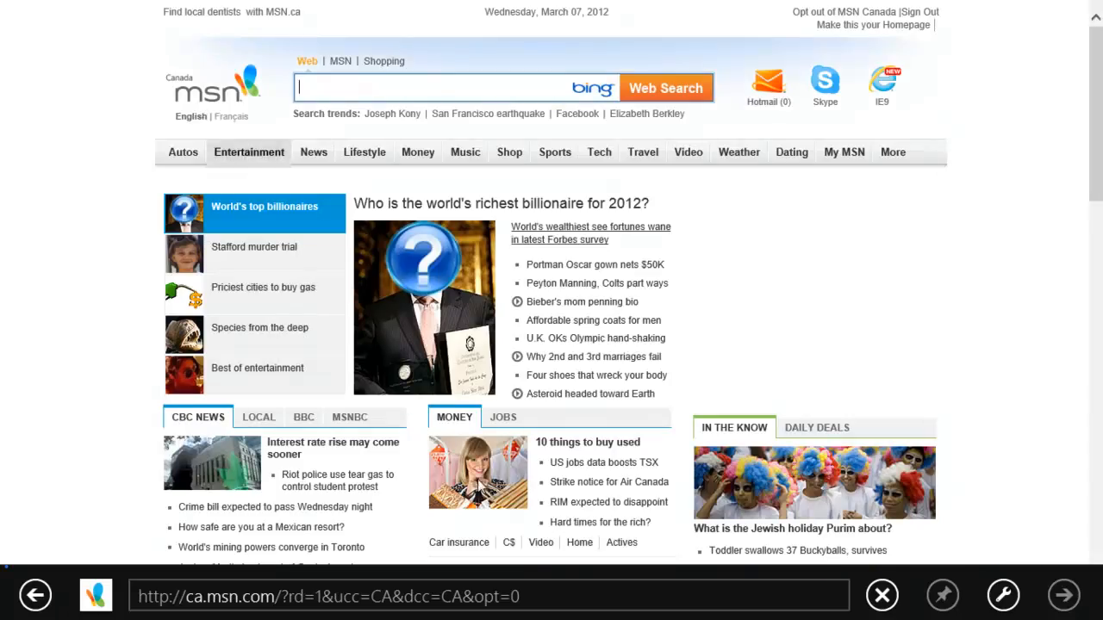
Load the pinned Windows 8 Consumer Preview site, followed by the frequent site Bing.
{"action": "left_click", "coordinate": [570, 596]}
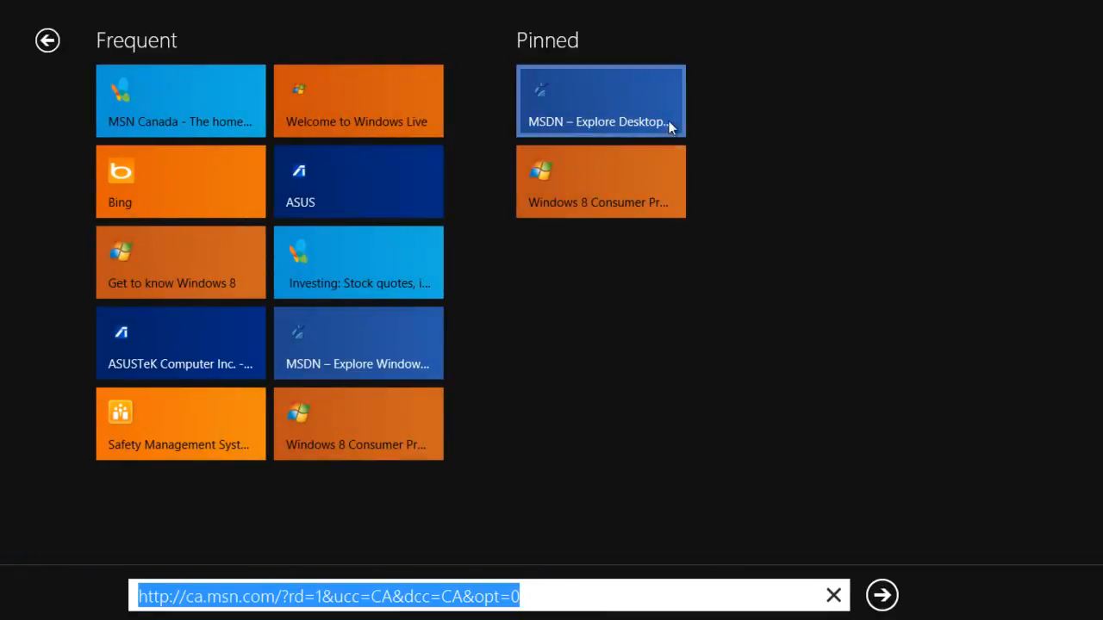
{"action": "left_click", "coordinate": [617, 188]}
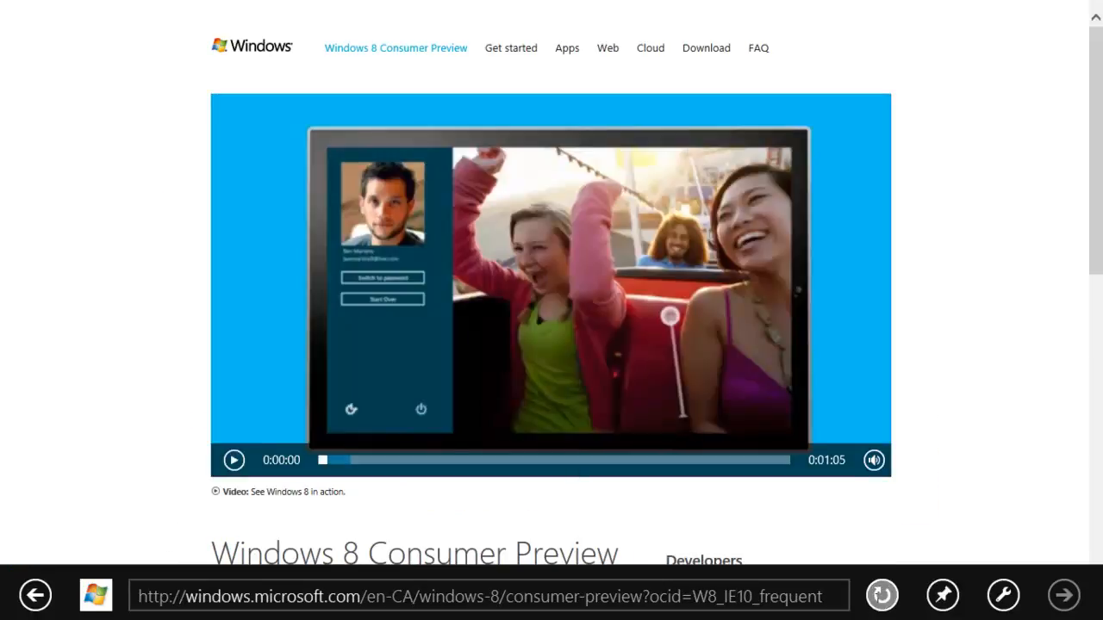
{"action": "left_click", "coordinate": [832, 600]}
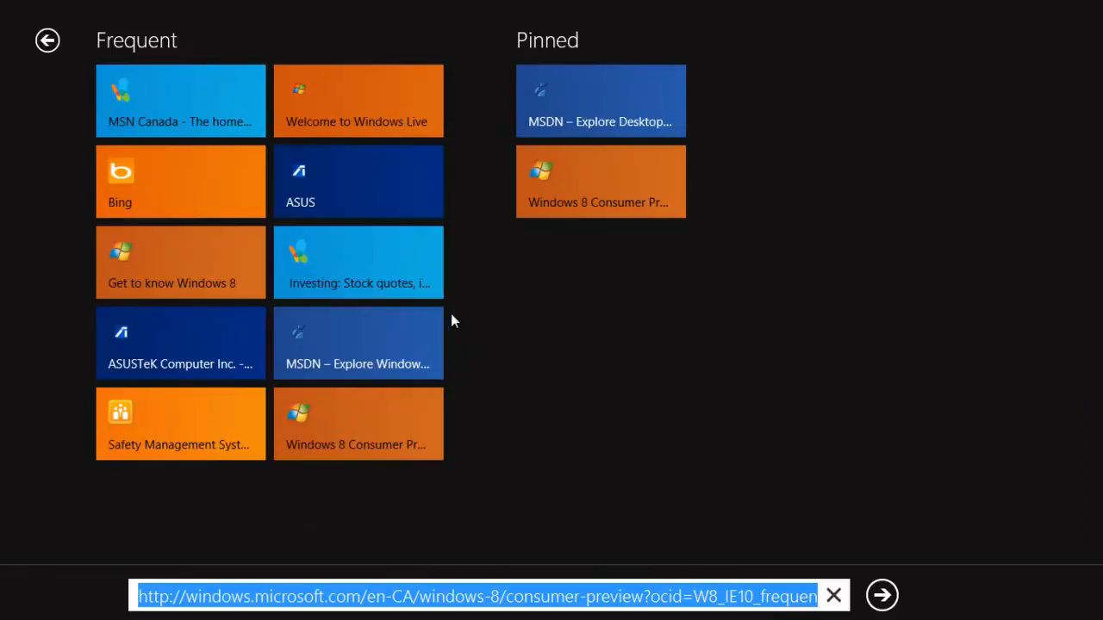
{"action": "left_click", "coordinate": [153, 190]}
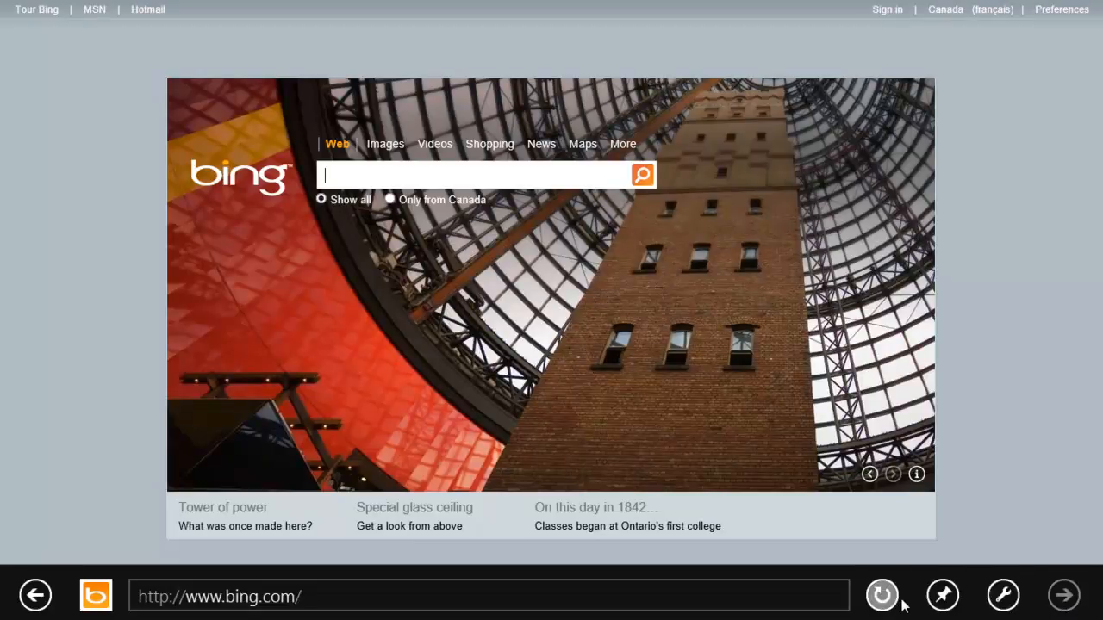
Switch to the desktop, bring up its Internet Explorer window, and minimize it.
{"action": "key", "text": "super"}
{"action": "left_click", "coordinate": [451, 224]}
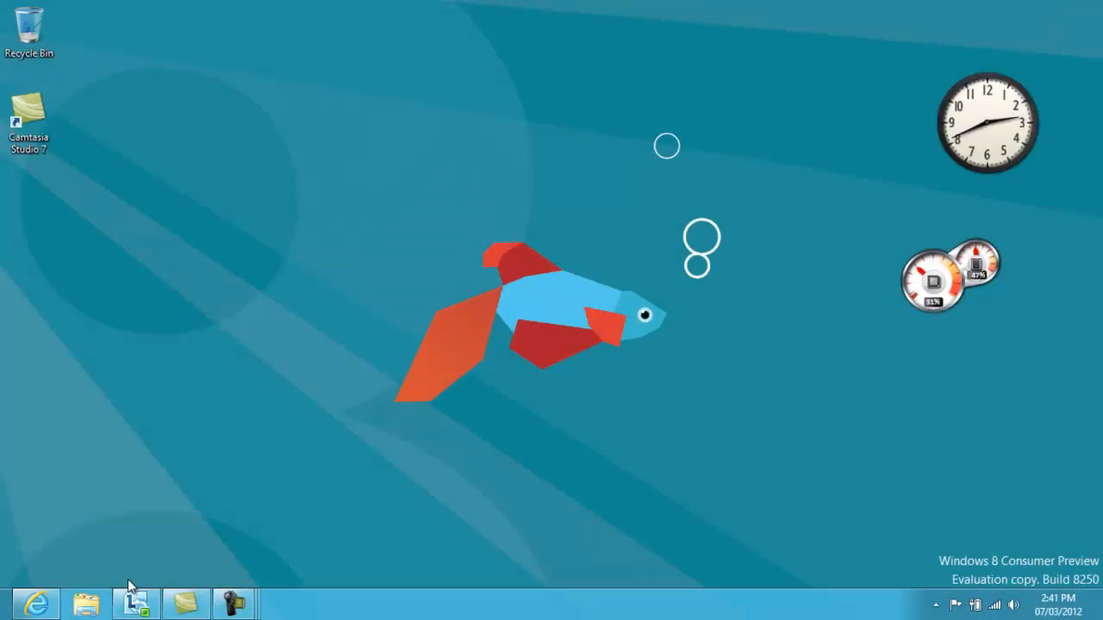
{"action": "left_click", "coordinate": [35, 604]}
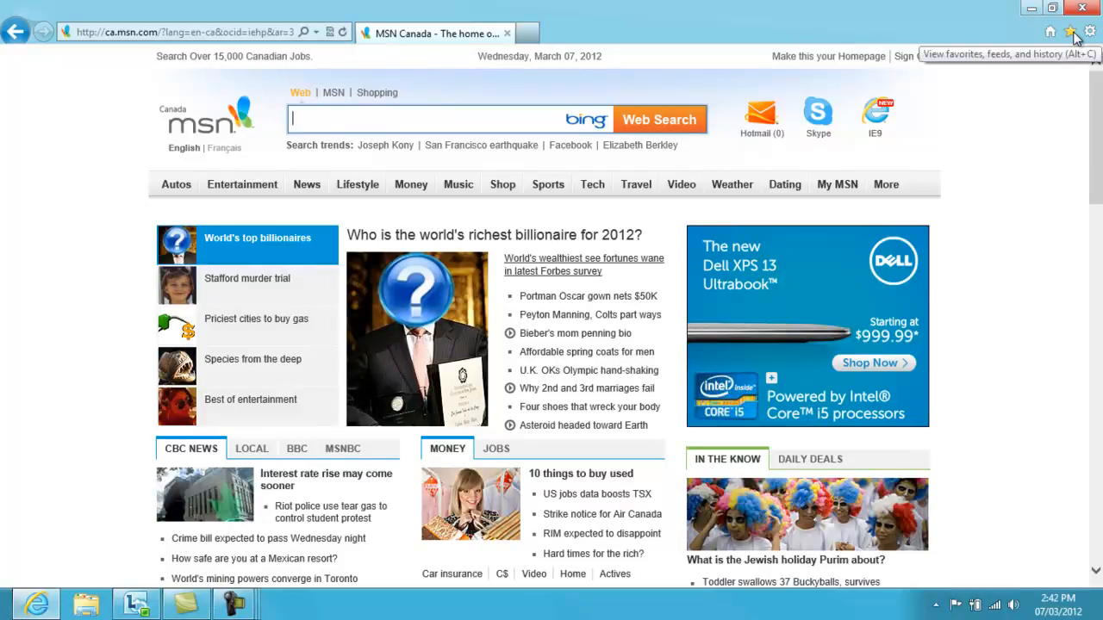
{"action": "left_click", "coordinate": [1030, 8]}
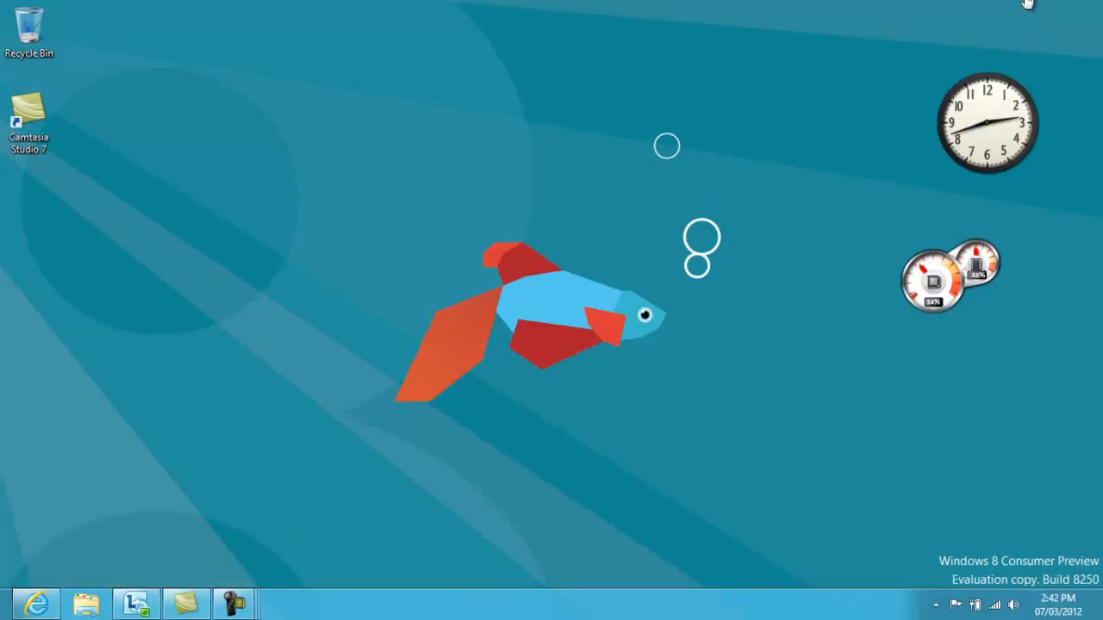
Open the Store from the Start screen and browse across to the Entertainment, Photos and Music & videos categories.
{"action": "key", "text": "super"}
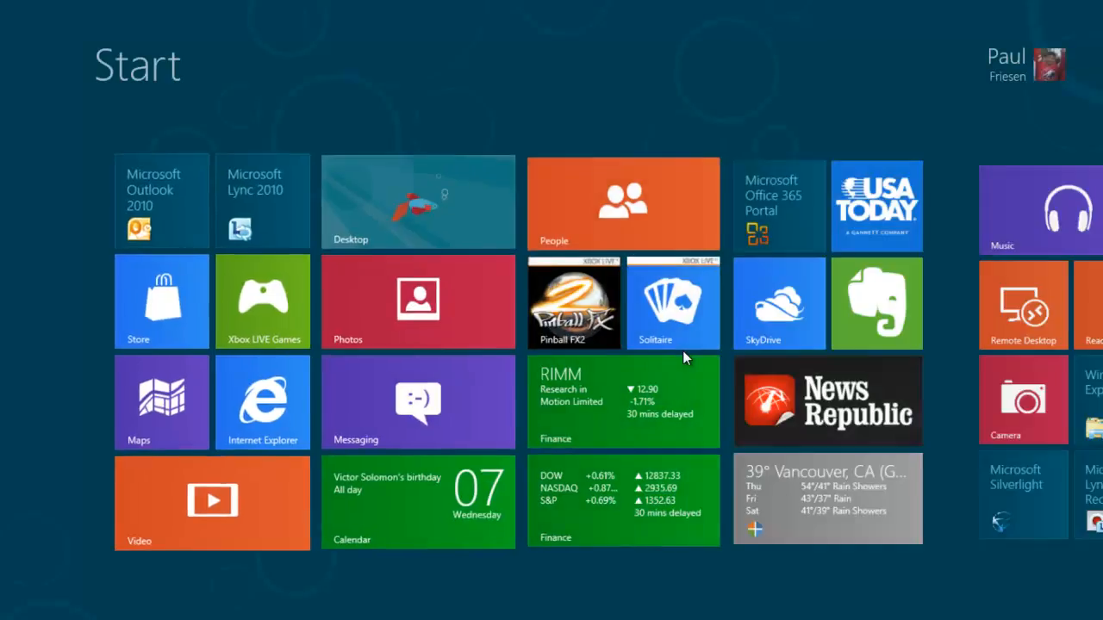
{"action": "left_click", "coordinate": [129, 307]}
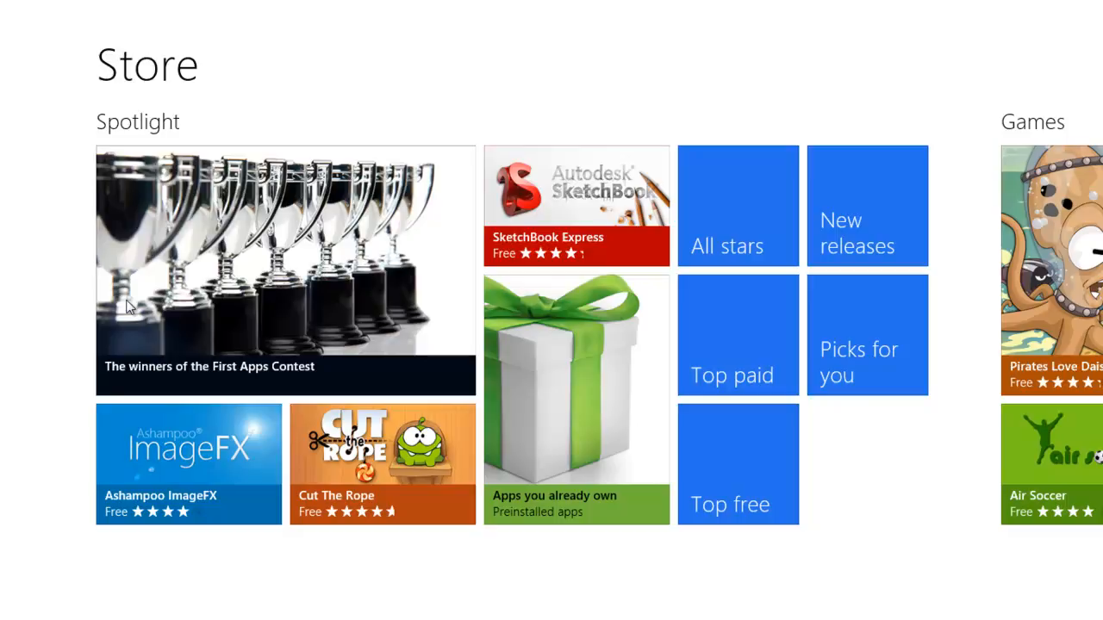
{"action": "left_click_drag", "start_coordinate": [198, 615], "coordinate": [520, 617]}
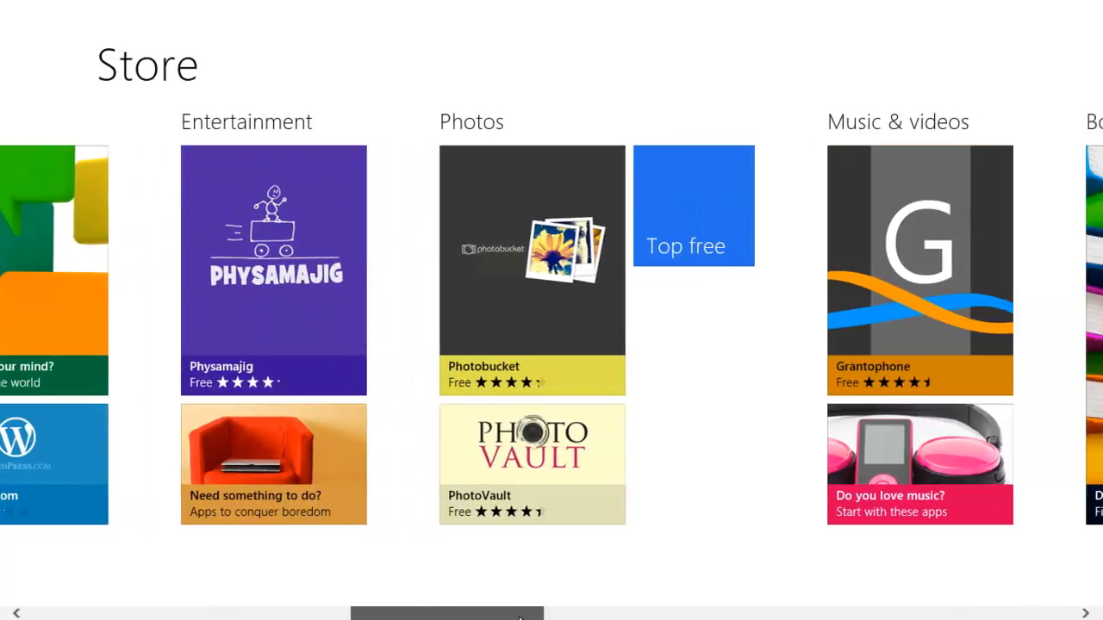
{"action": "left_click_drag", "start_coordinate": [519, 617], "coordinate": [520, 617]}
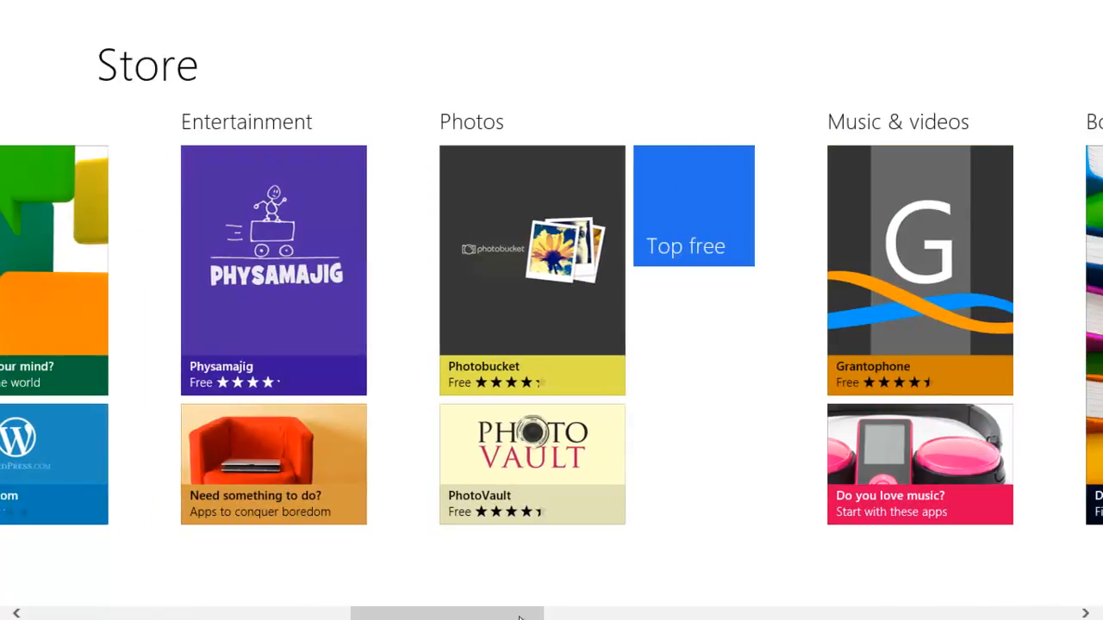
View the PhotoVault app's details page in the Photos category and return to the Store's category overview.
{"action": "left_click", "coordinate": [527, 472]}
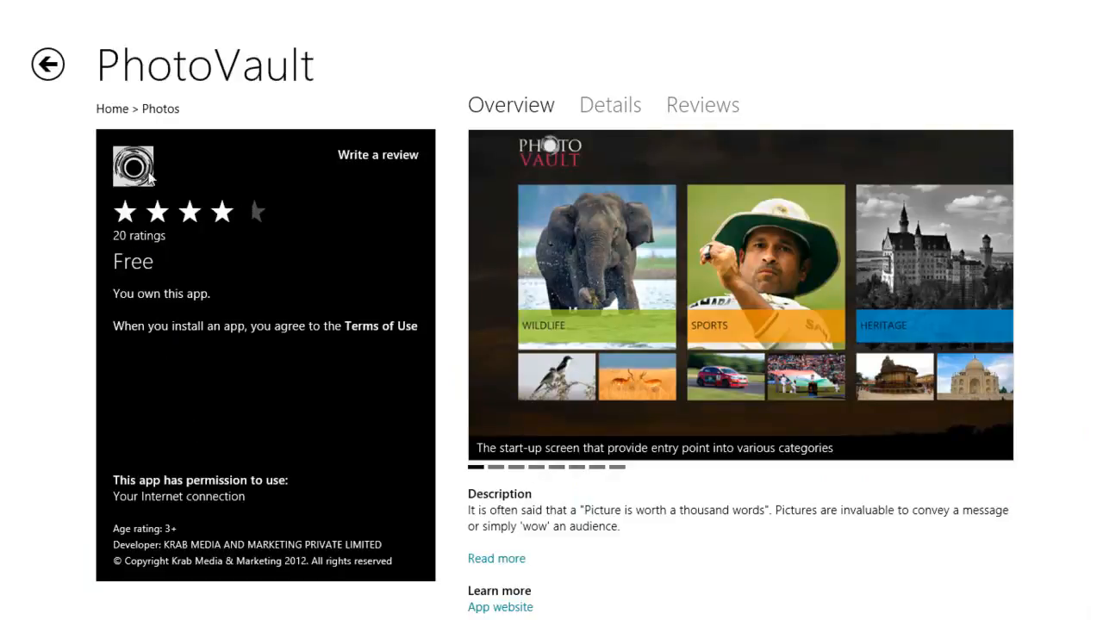
{"action": "left_click", "coordinate": [48, 65]}
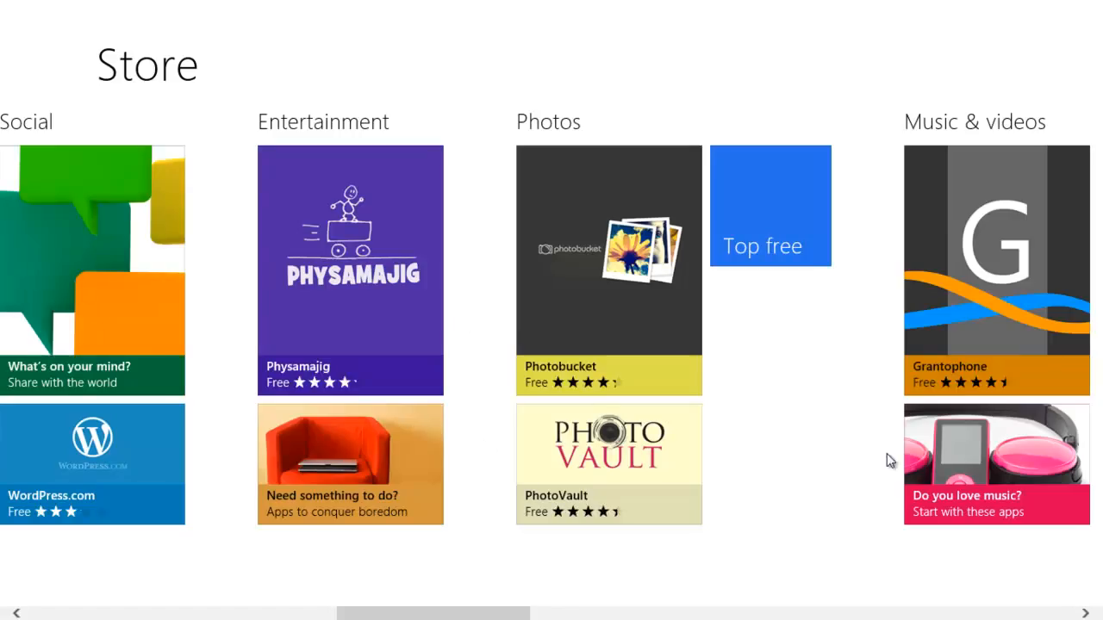
Install the trial of Kobo from the Books & reference category and open the installed app.
{"action": "left_click_drag", "start_coordinate": [441, 617], "coordinate": [575, 619]}
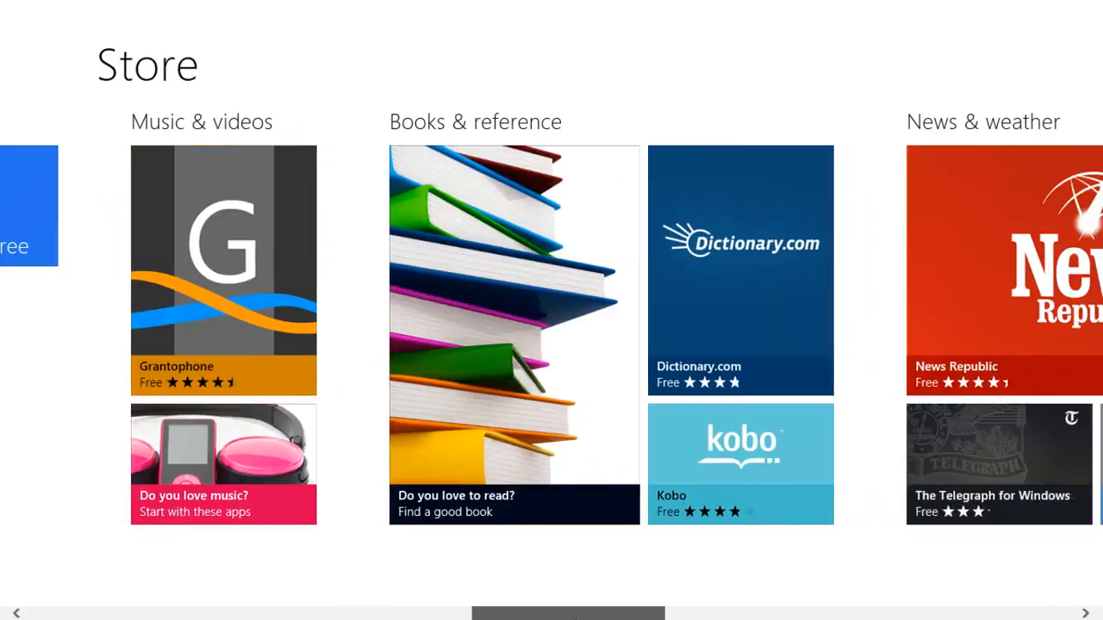
{"action": "left_click", "coordinate": [688, 454]}
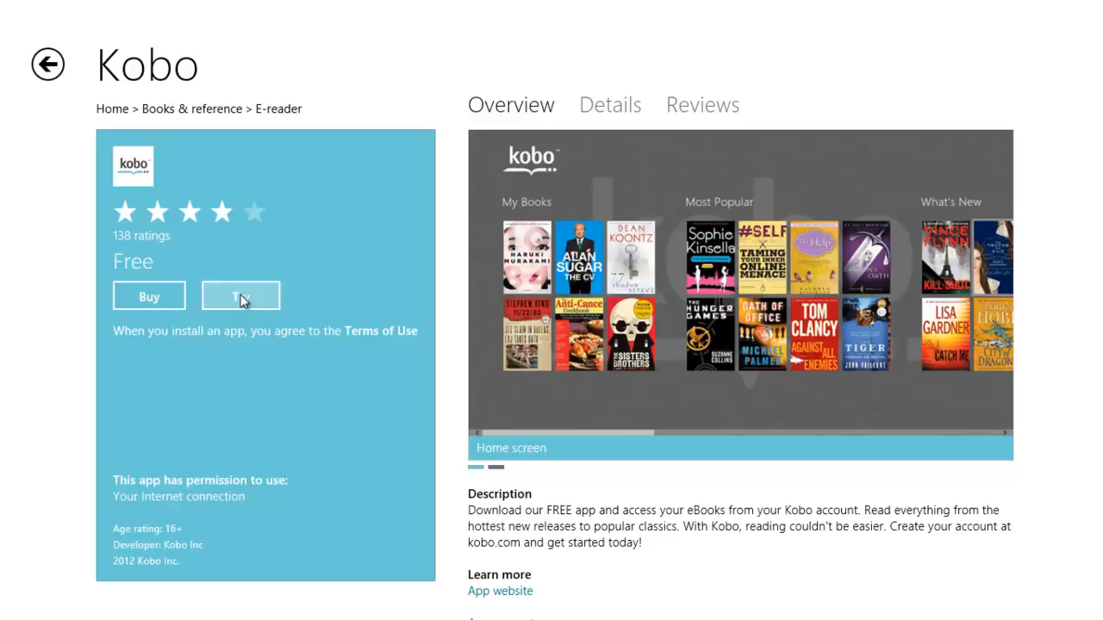
{"action": "left_click", "coordinate": [241, 298]}
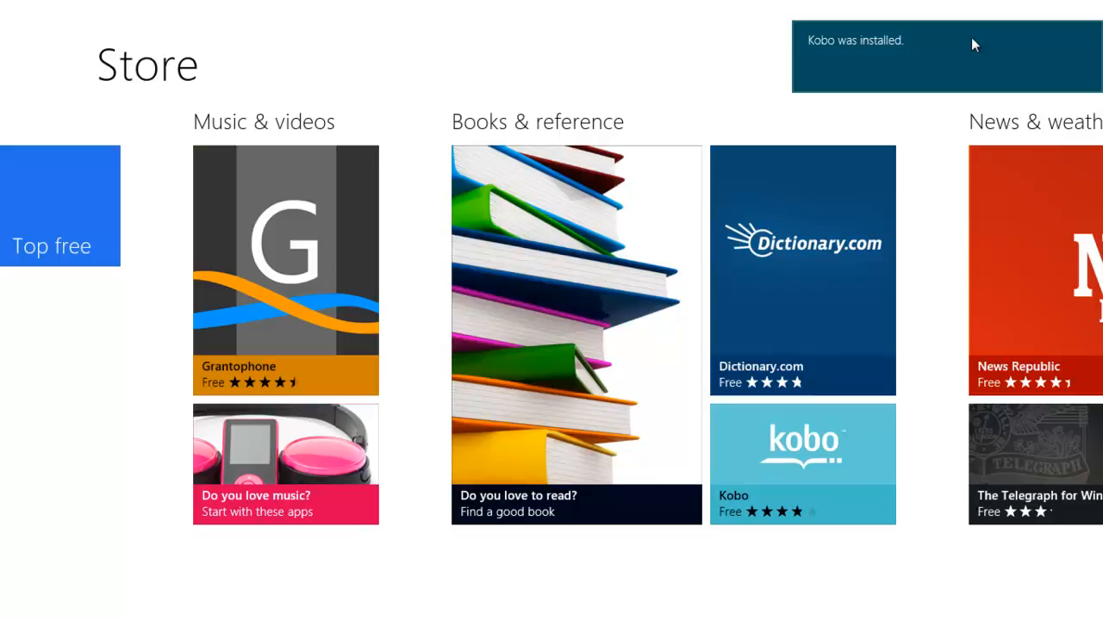
{"action": "left_click", "coordinate": [880, 40]}
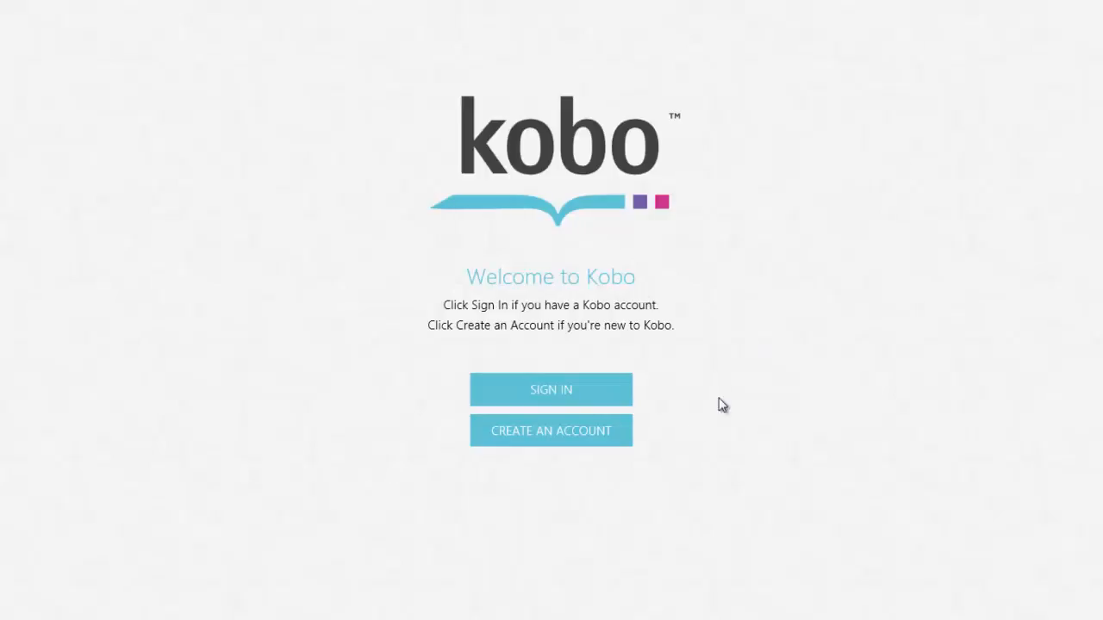
Open the USA TODAY app from the Start screen and browse across its news sections.
{"action": "key", "text": "super"}
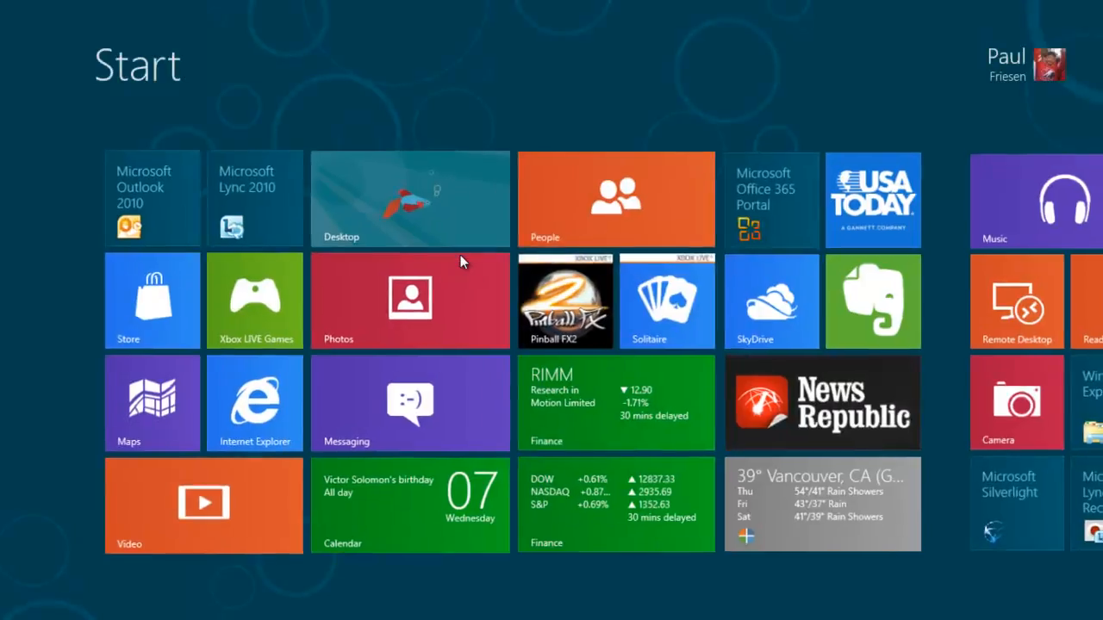
{"action": "left_click", "coordinate": [855, 198]}
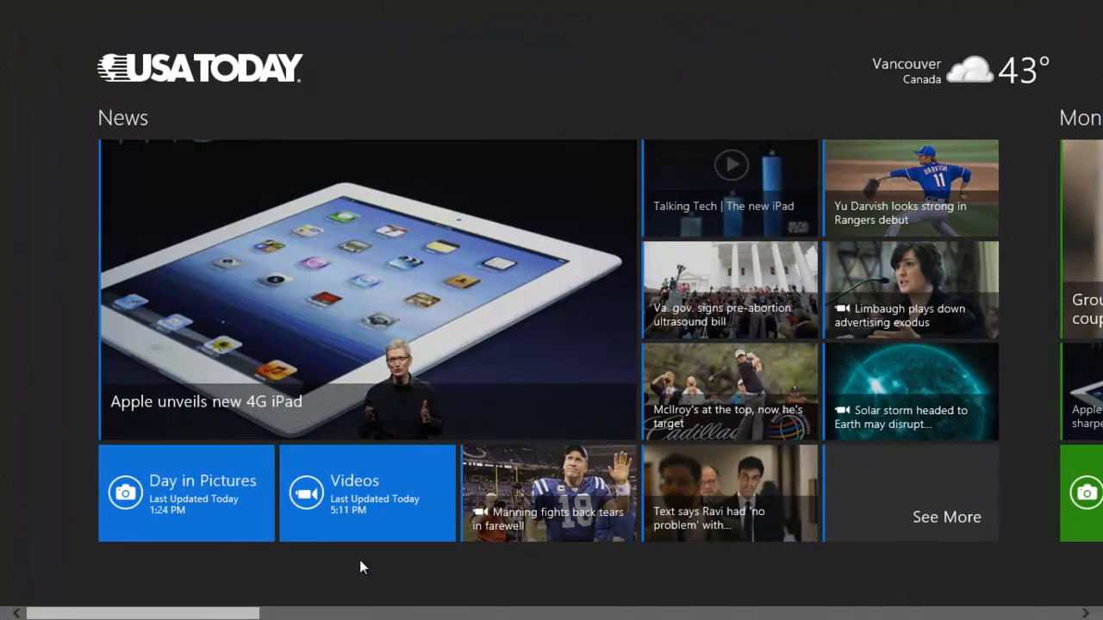
{"action": "left_click_drag", "start_coordinate": [216, 616], "coordinate": [603, 618]}
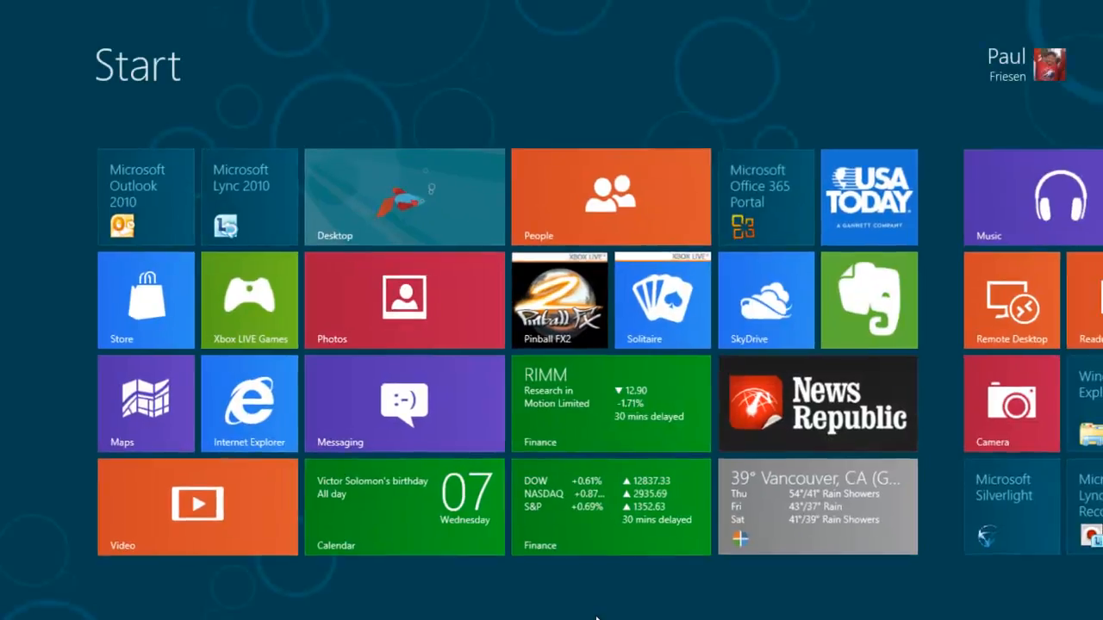
Launch the Pinball FX2 game from the Start screen and return to the Start screen.
{"action": "left_click", "coordinate": [574, 311]}
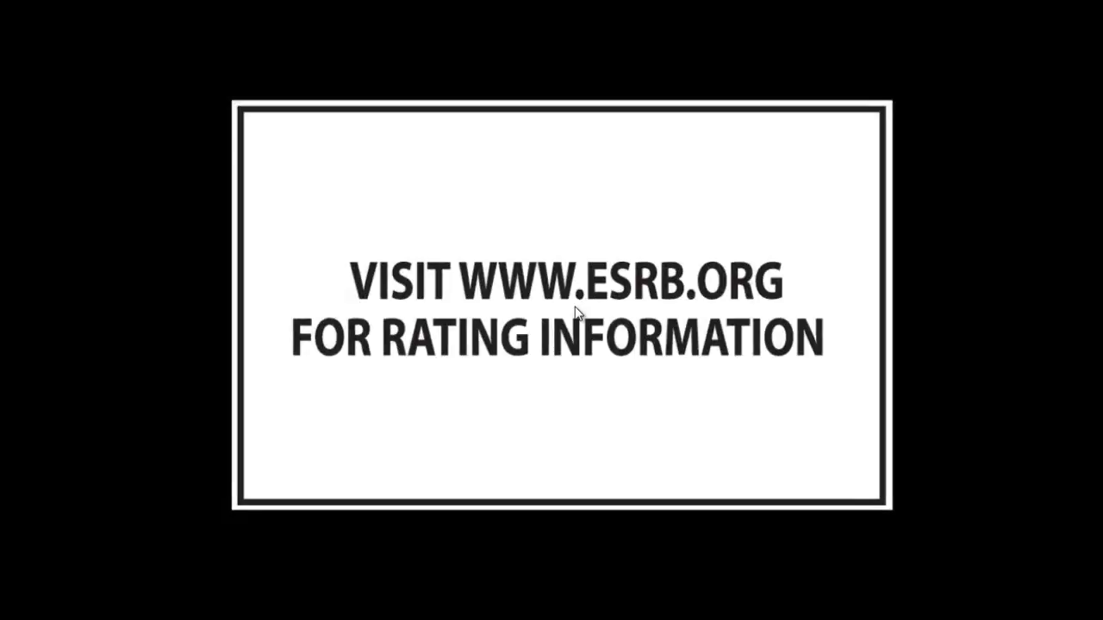
{"action": "key", "text": "super"}
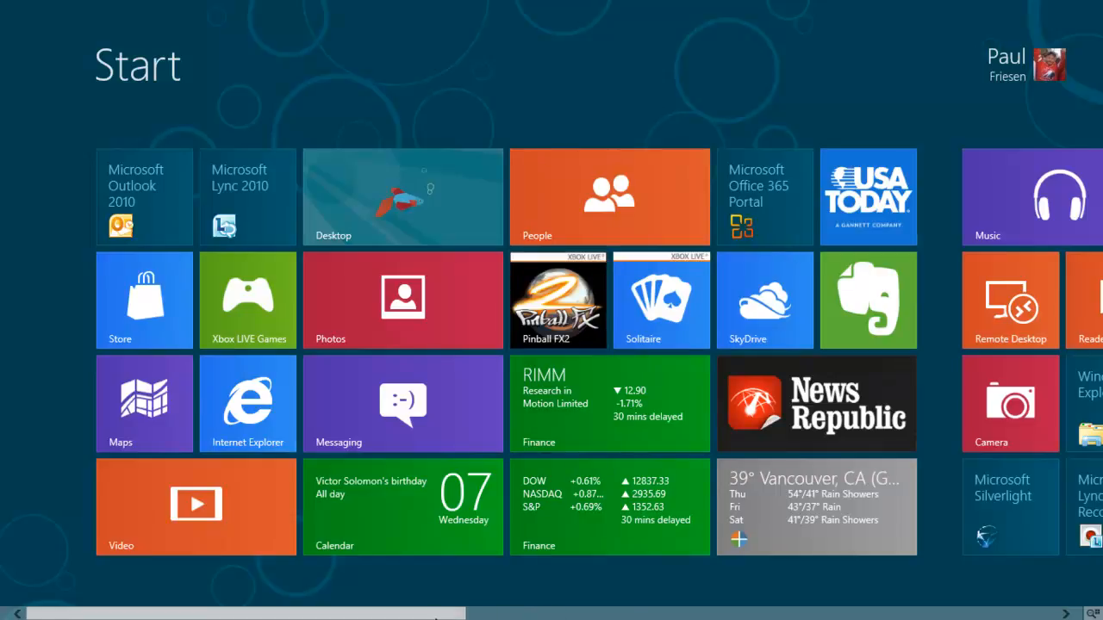
Browse across the Start screen to the tile groups with the newly installed apps and back to the first group.
{"action": "left_click_drag", "start_coordinate": [422, 616], "coordinate": [689, 617]}
{"action": "left_click_drag", "start_coordinate": [498, 614], "coordinate": [726, 610]}
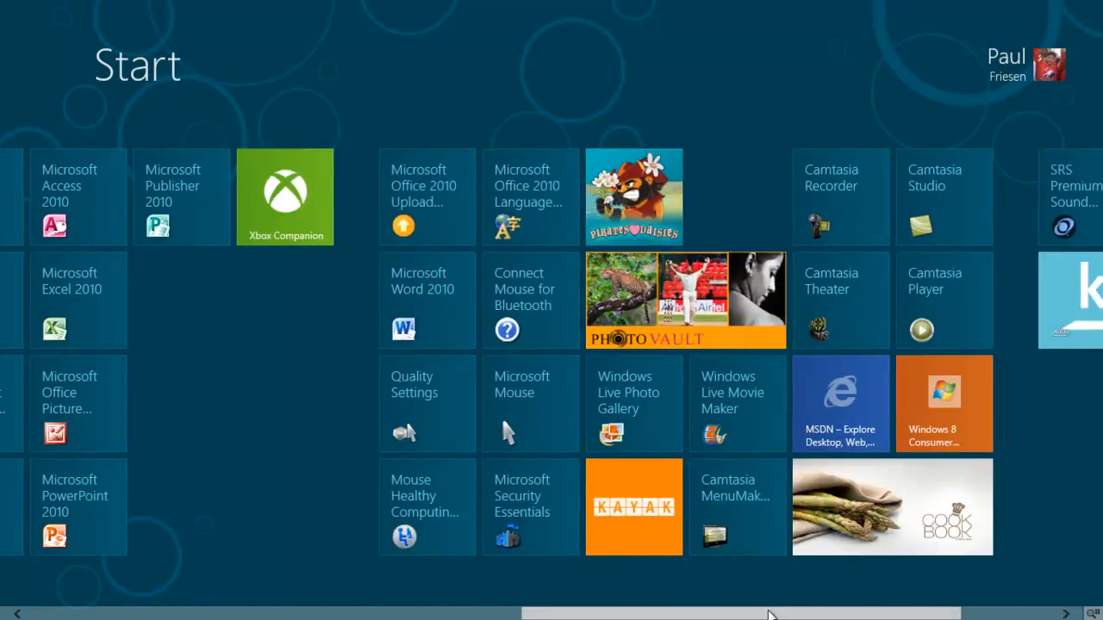
{"action": "left_click_drag", "start_coordinate": [793, 614], "coordinate": [537, 617]}
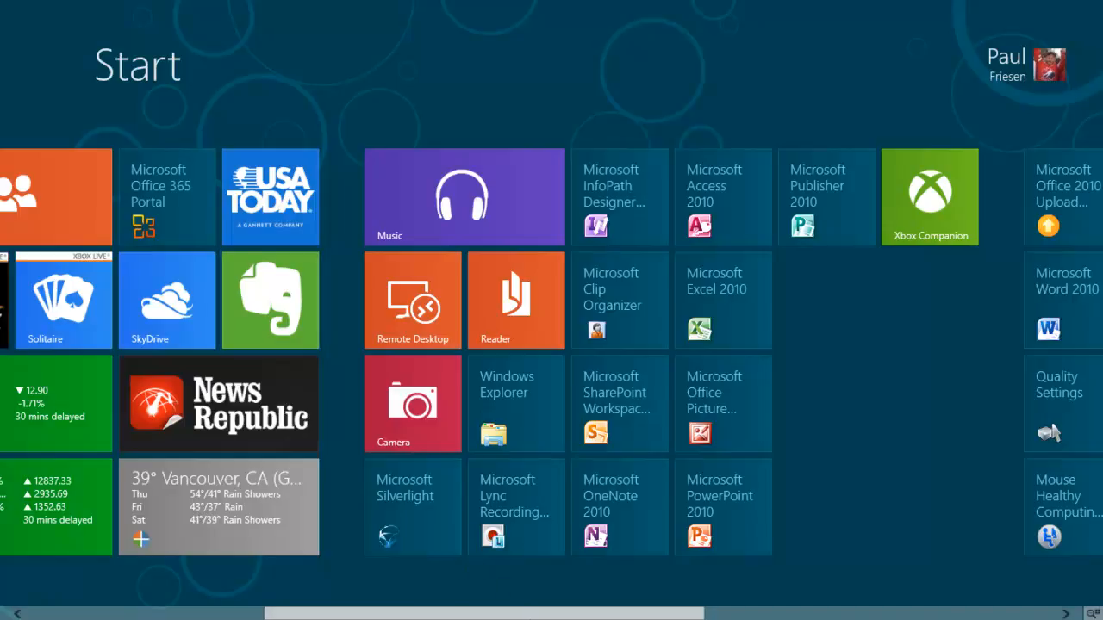
{"action": "left_click_drag", "start_coordinate": [530, 617], "coordinate": [263, 616]}
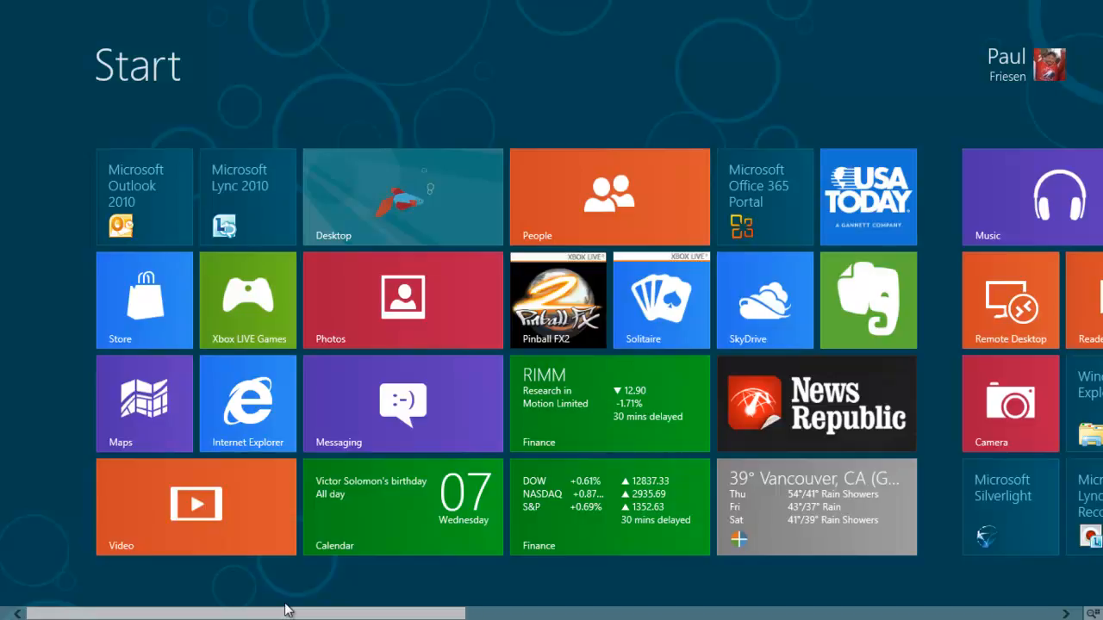
Switch to the desktop and bring up the Camtasia Recorder window.
{"action": "left_click", "coordinate": [437, 230]}
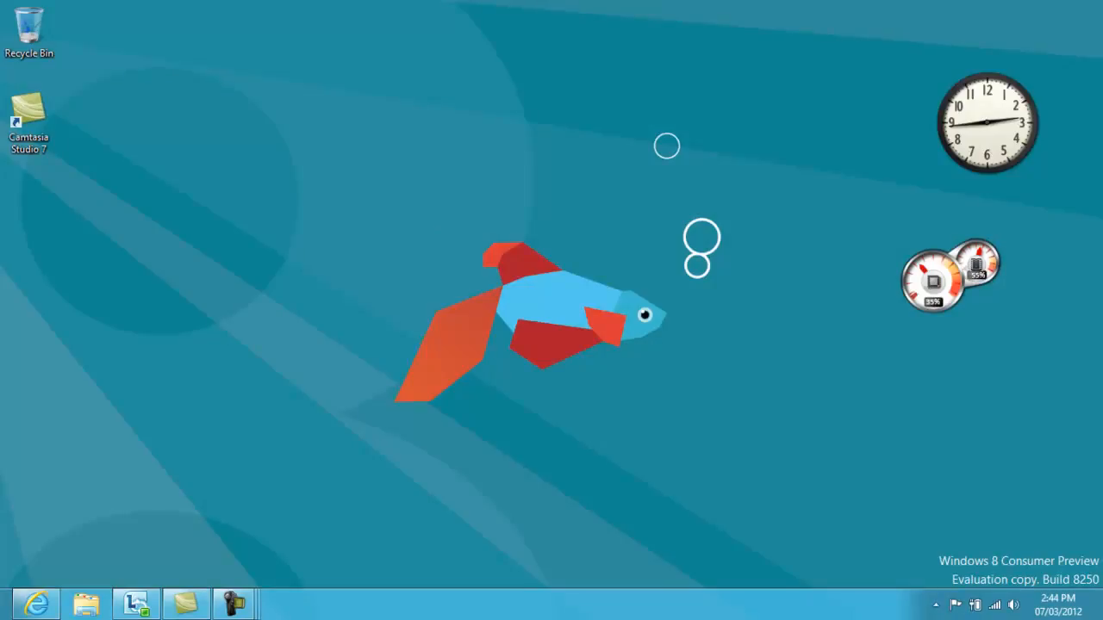
{"action": "mouse_move", "coordinate": [234, 603]}
{"action": "left_click", "coordinate": [477, 541]}
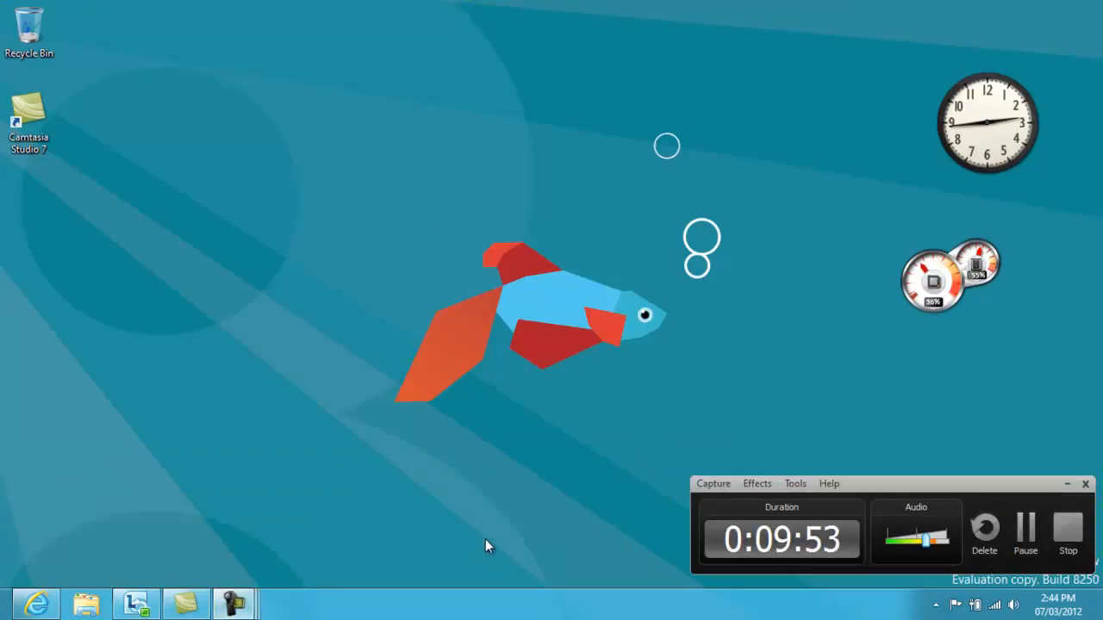